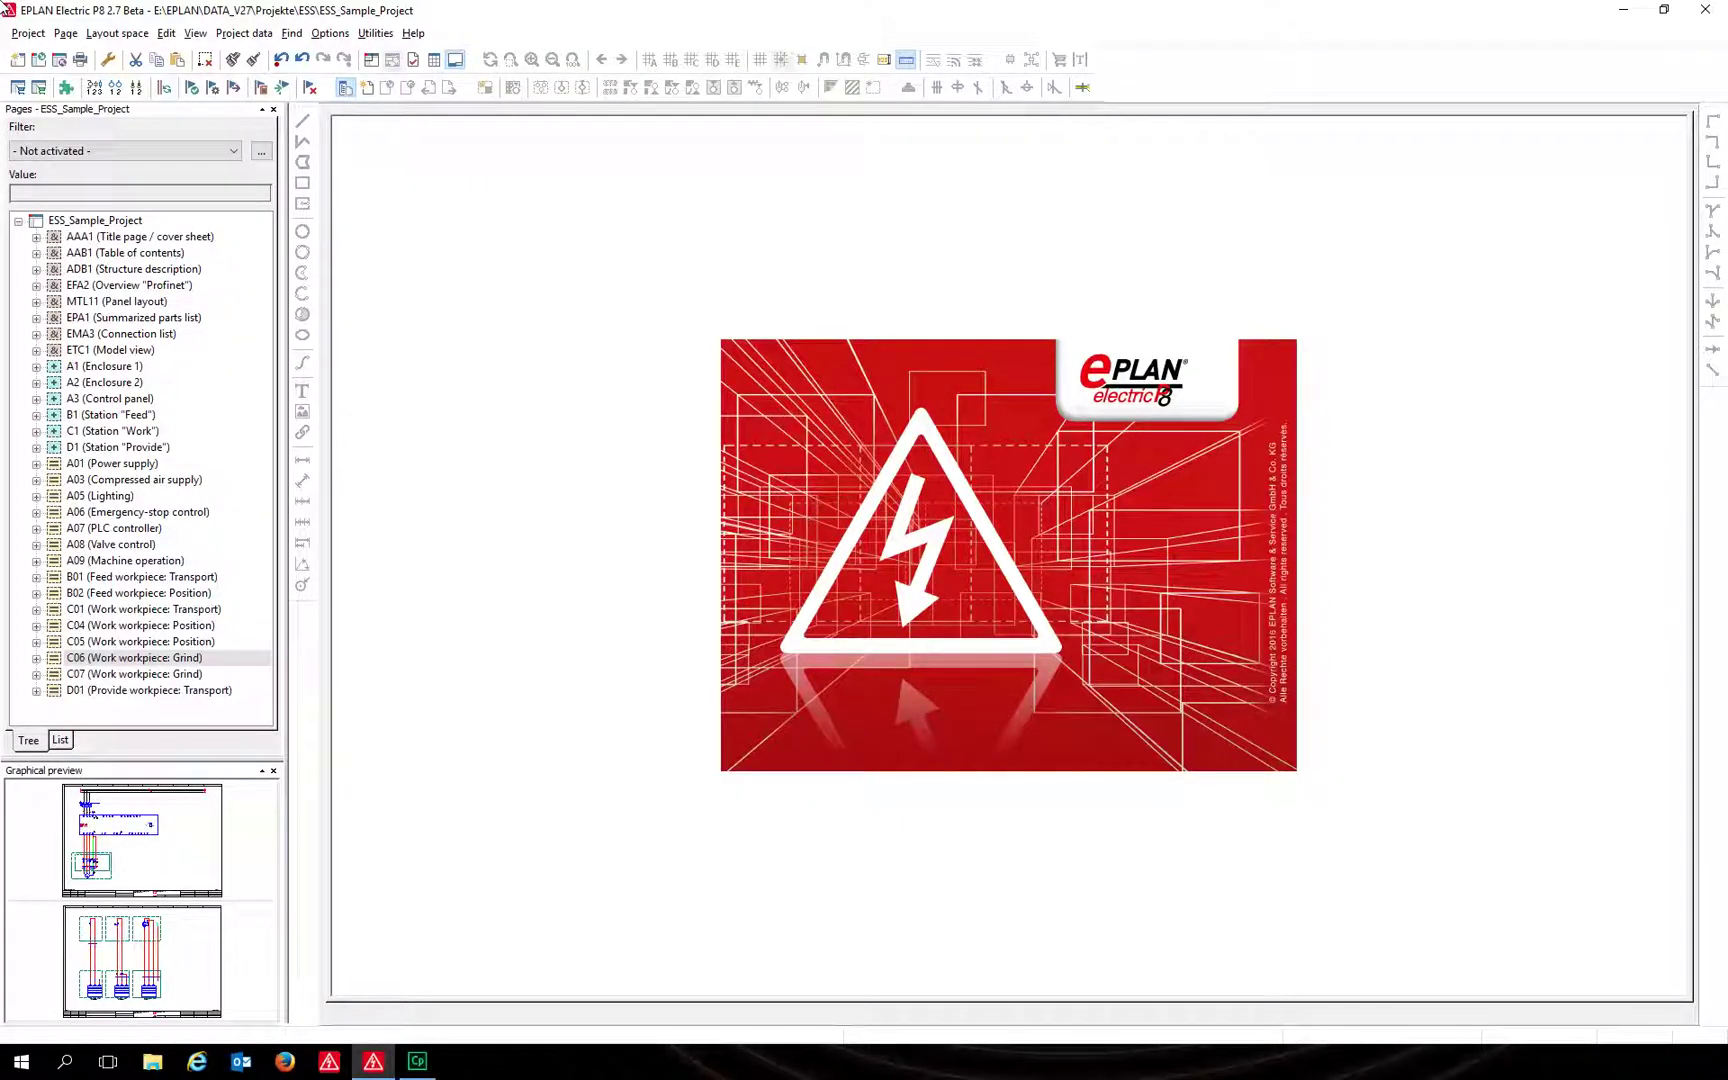
Open the Actuator control page of C06 (Work workpiece: Grind) and review the parts data in motor -MA1's properties.
{"action": "left_click", "coordinate": [37, 658]}
{"action": "double_click", "coordinate": [145, 692]}
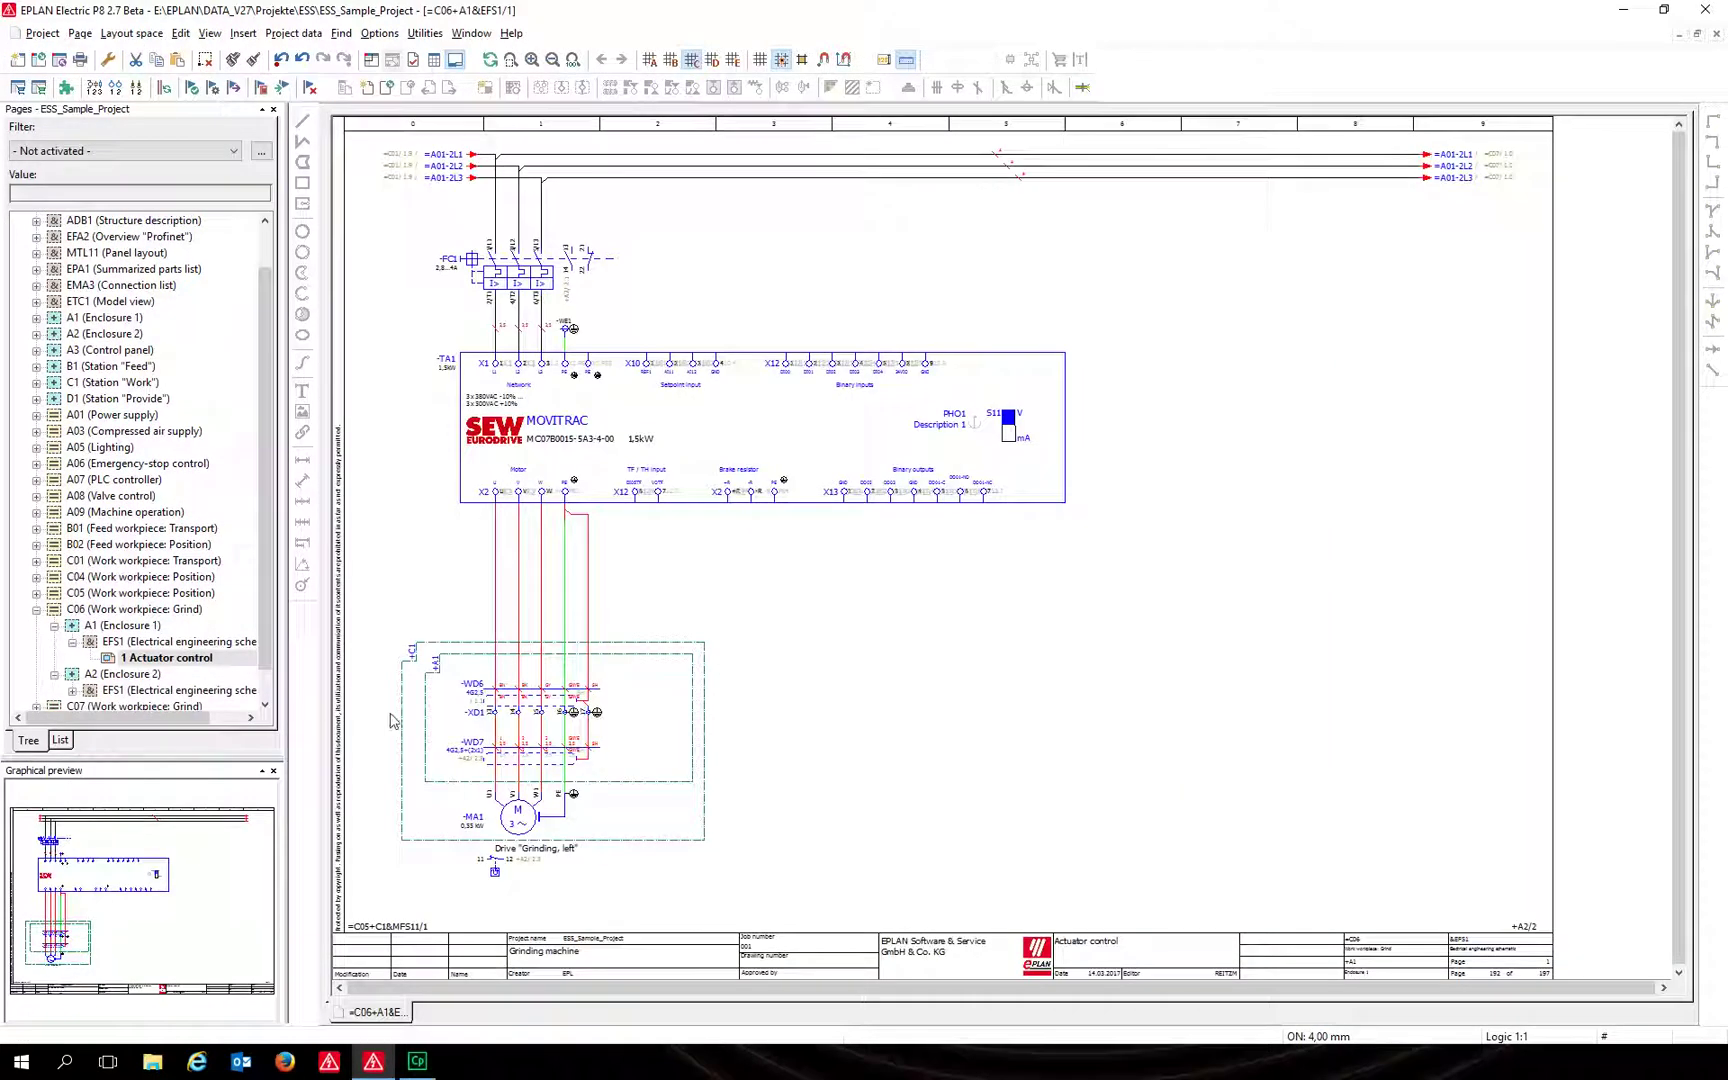
{"action": "right_click", "coordinate": [532, 829]}
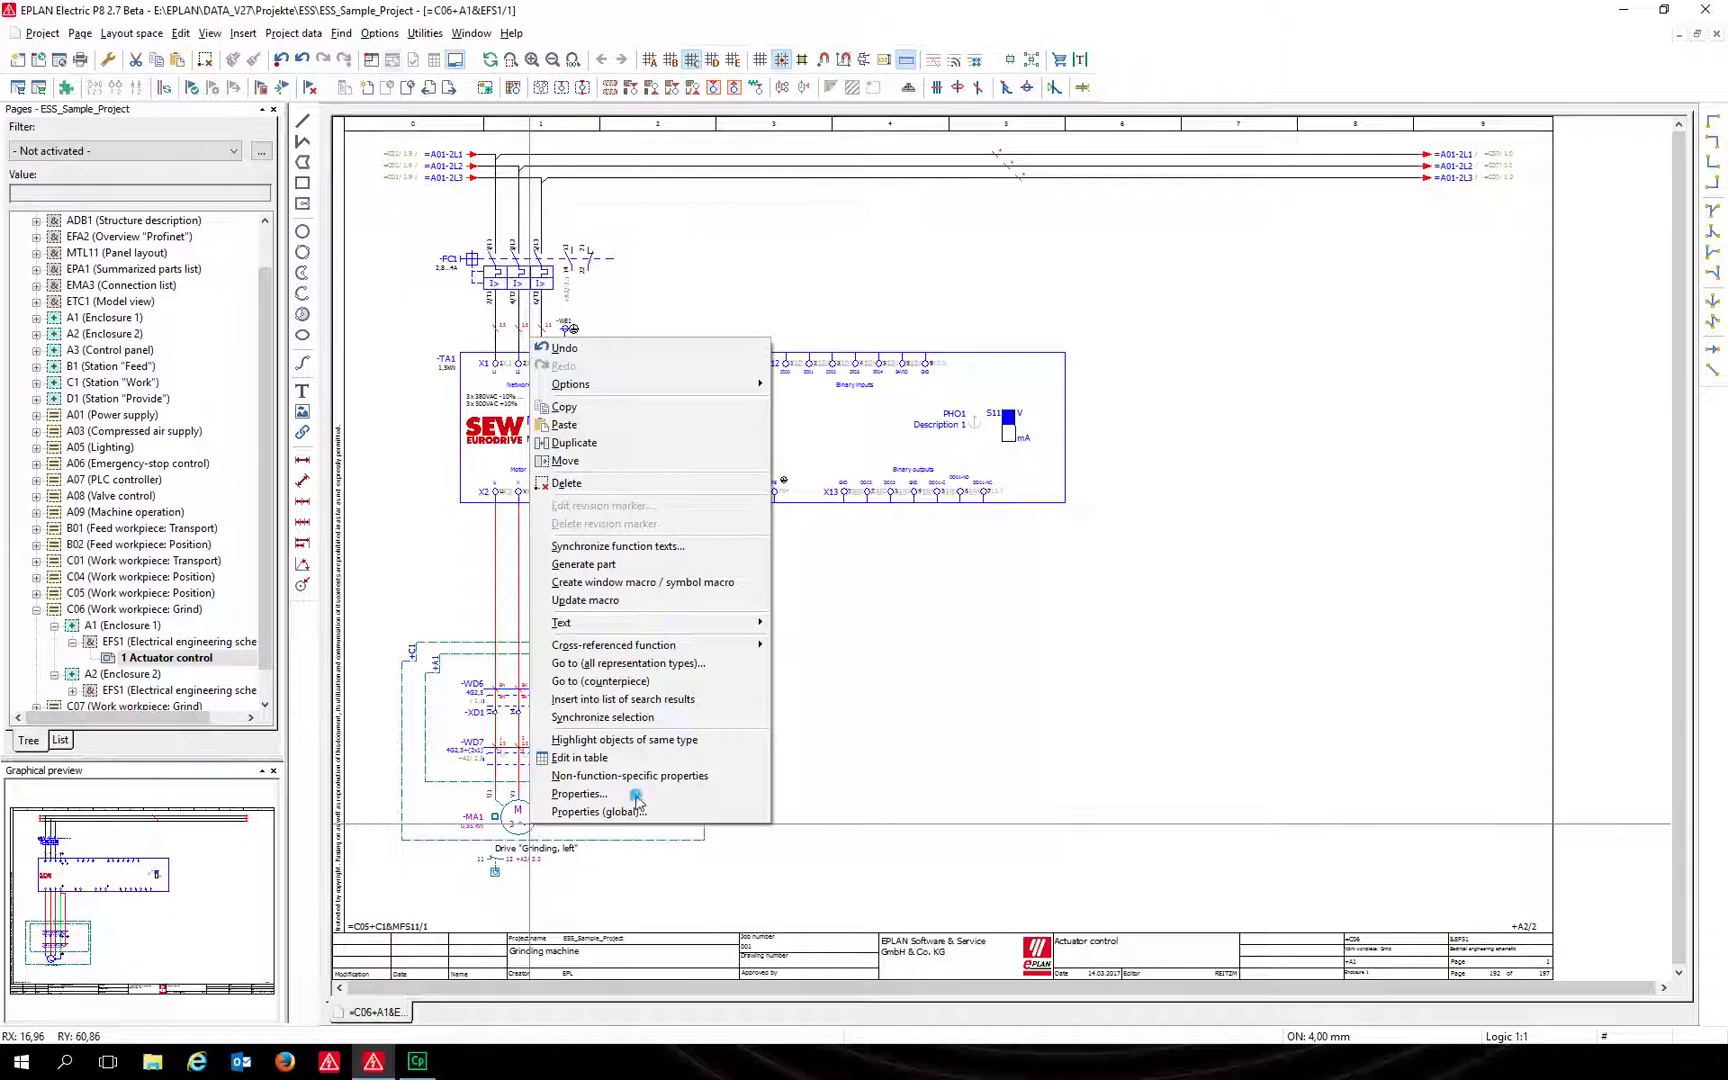
{"action": "left_click", "coordinate": [579, 794]}
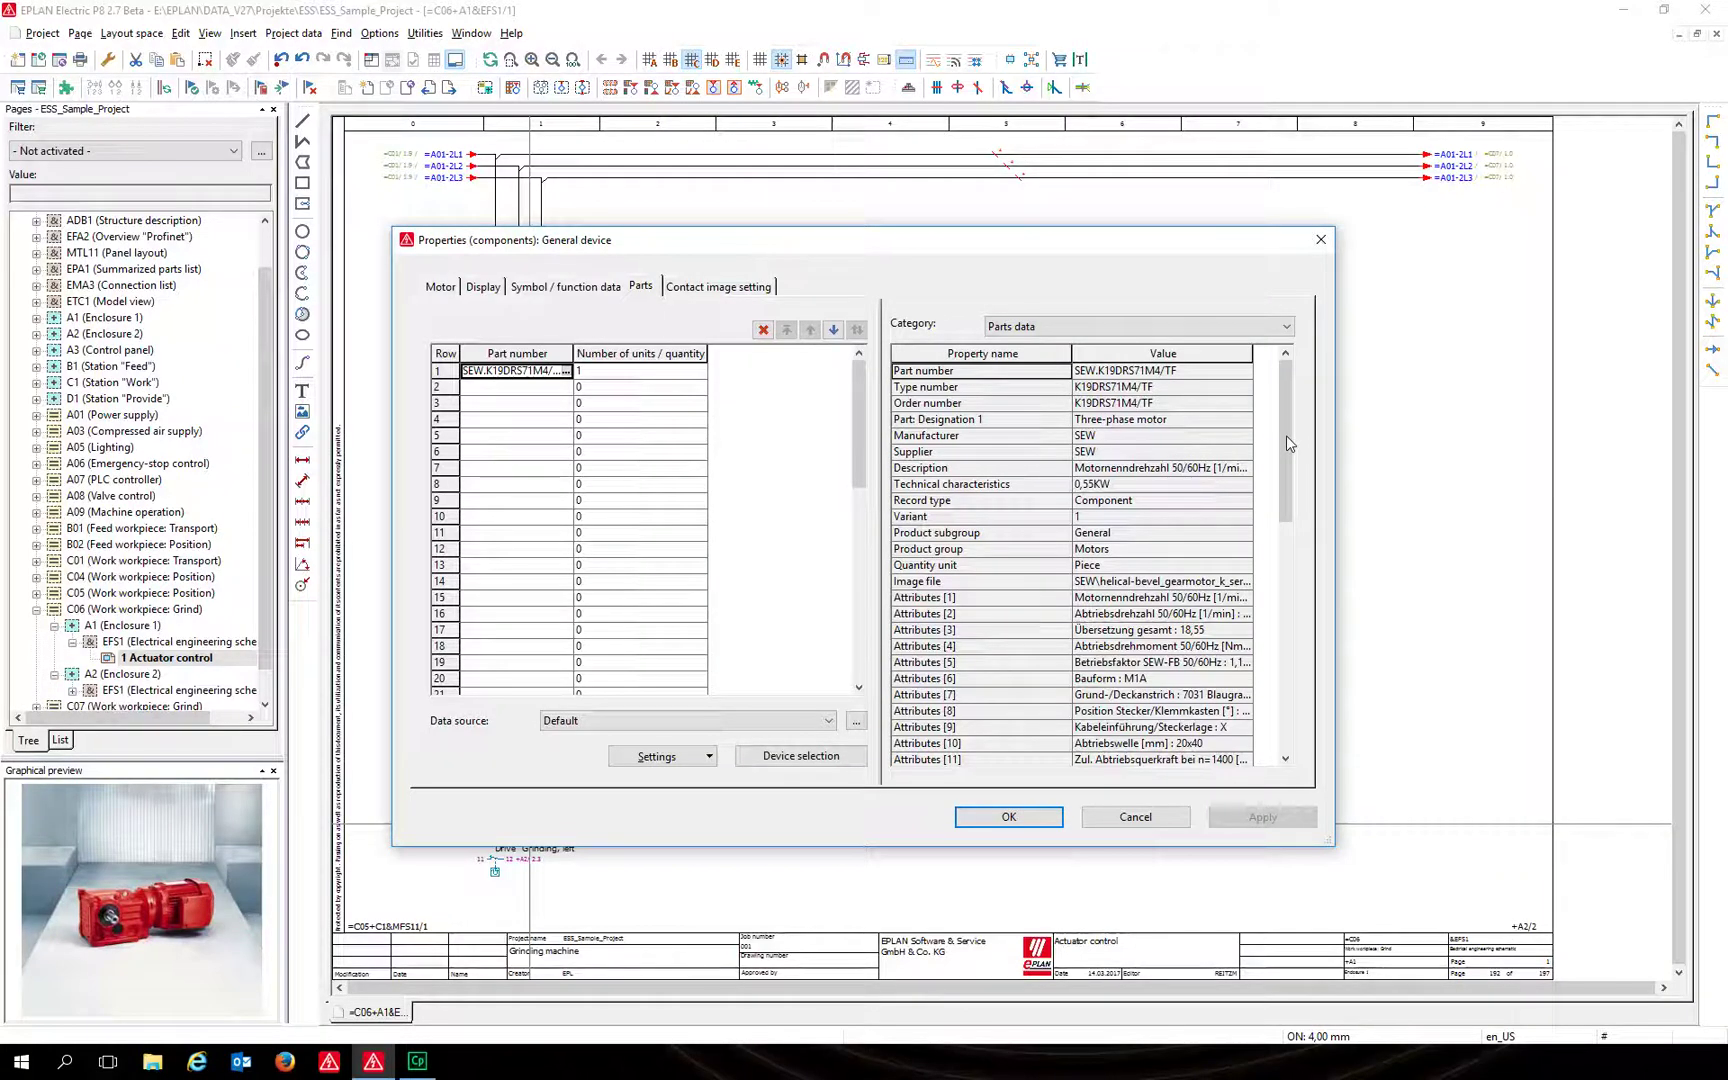
{"action": "left_click_drag", "start_coordinate": [1287, 444], "coordinate": [1272, 690]}
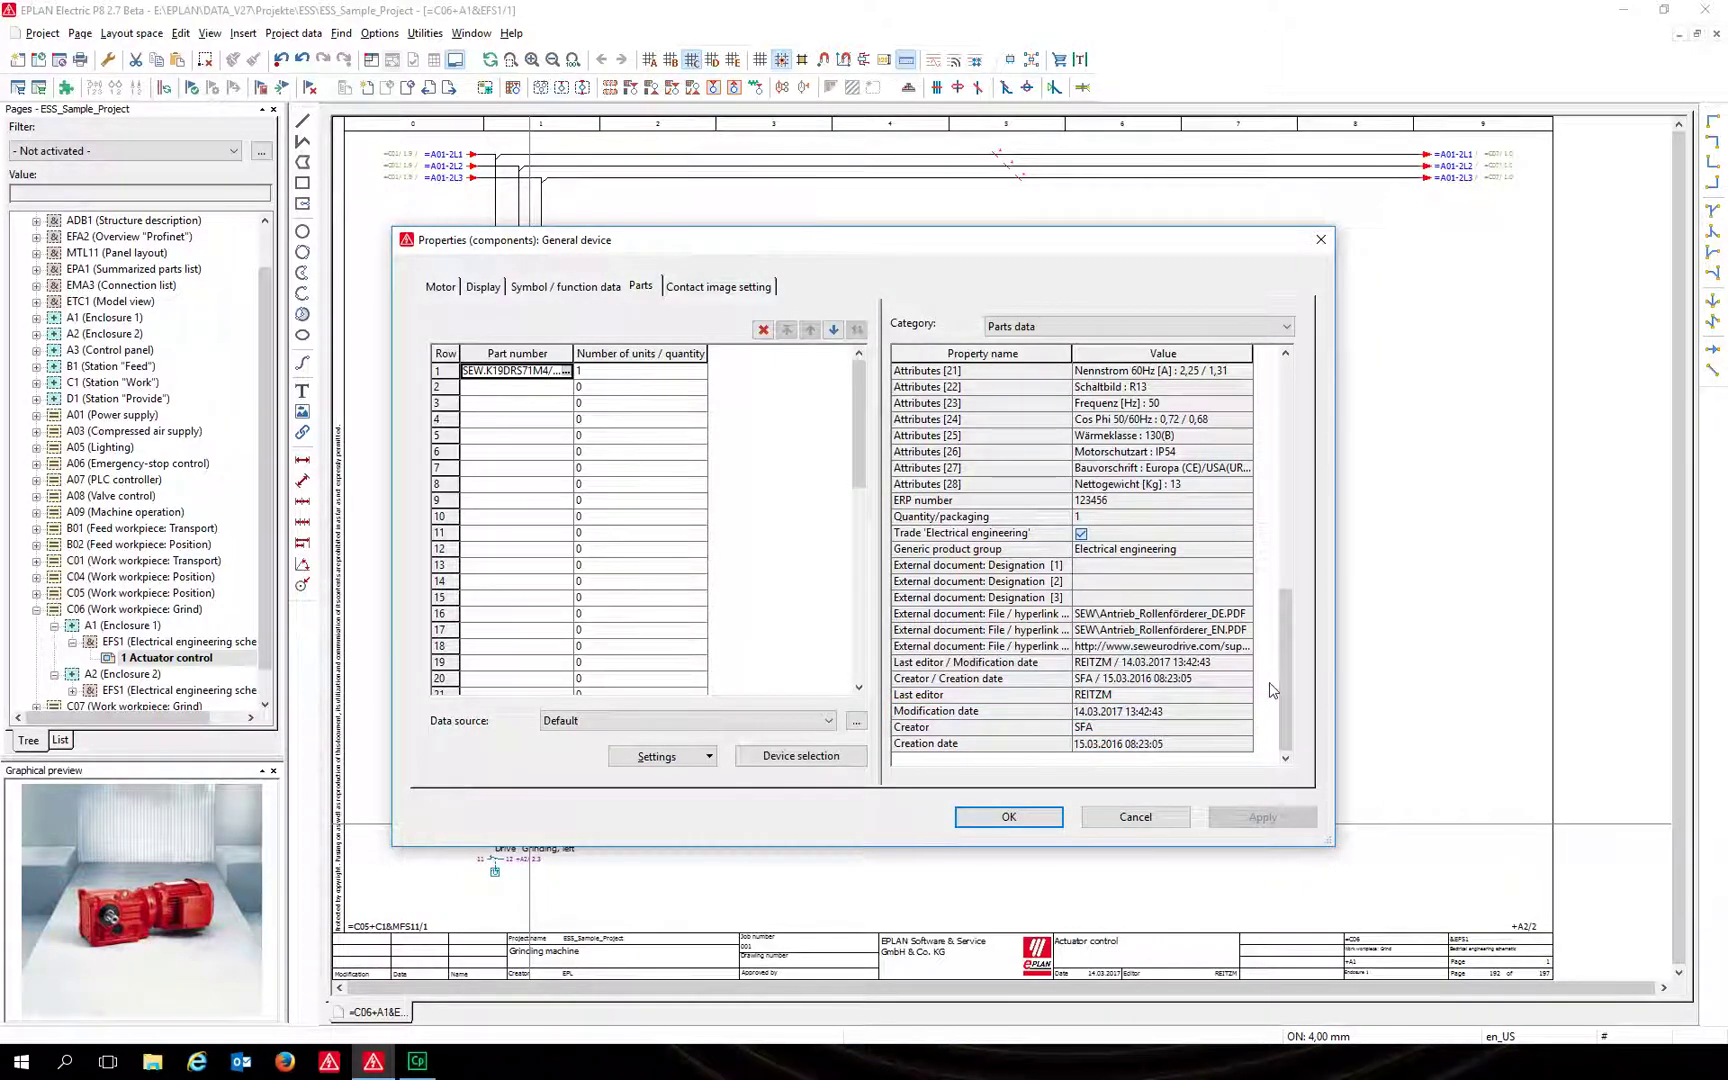
Copy the parts table's Default representation scheme as ESS_Sample, with the description "Part number, Number of units, ERP-number, Modificationdate".
{"action": "right_click", "coordinate": [806, 453]}
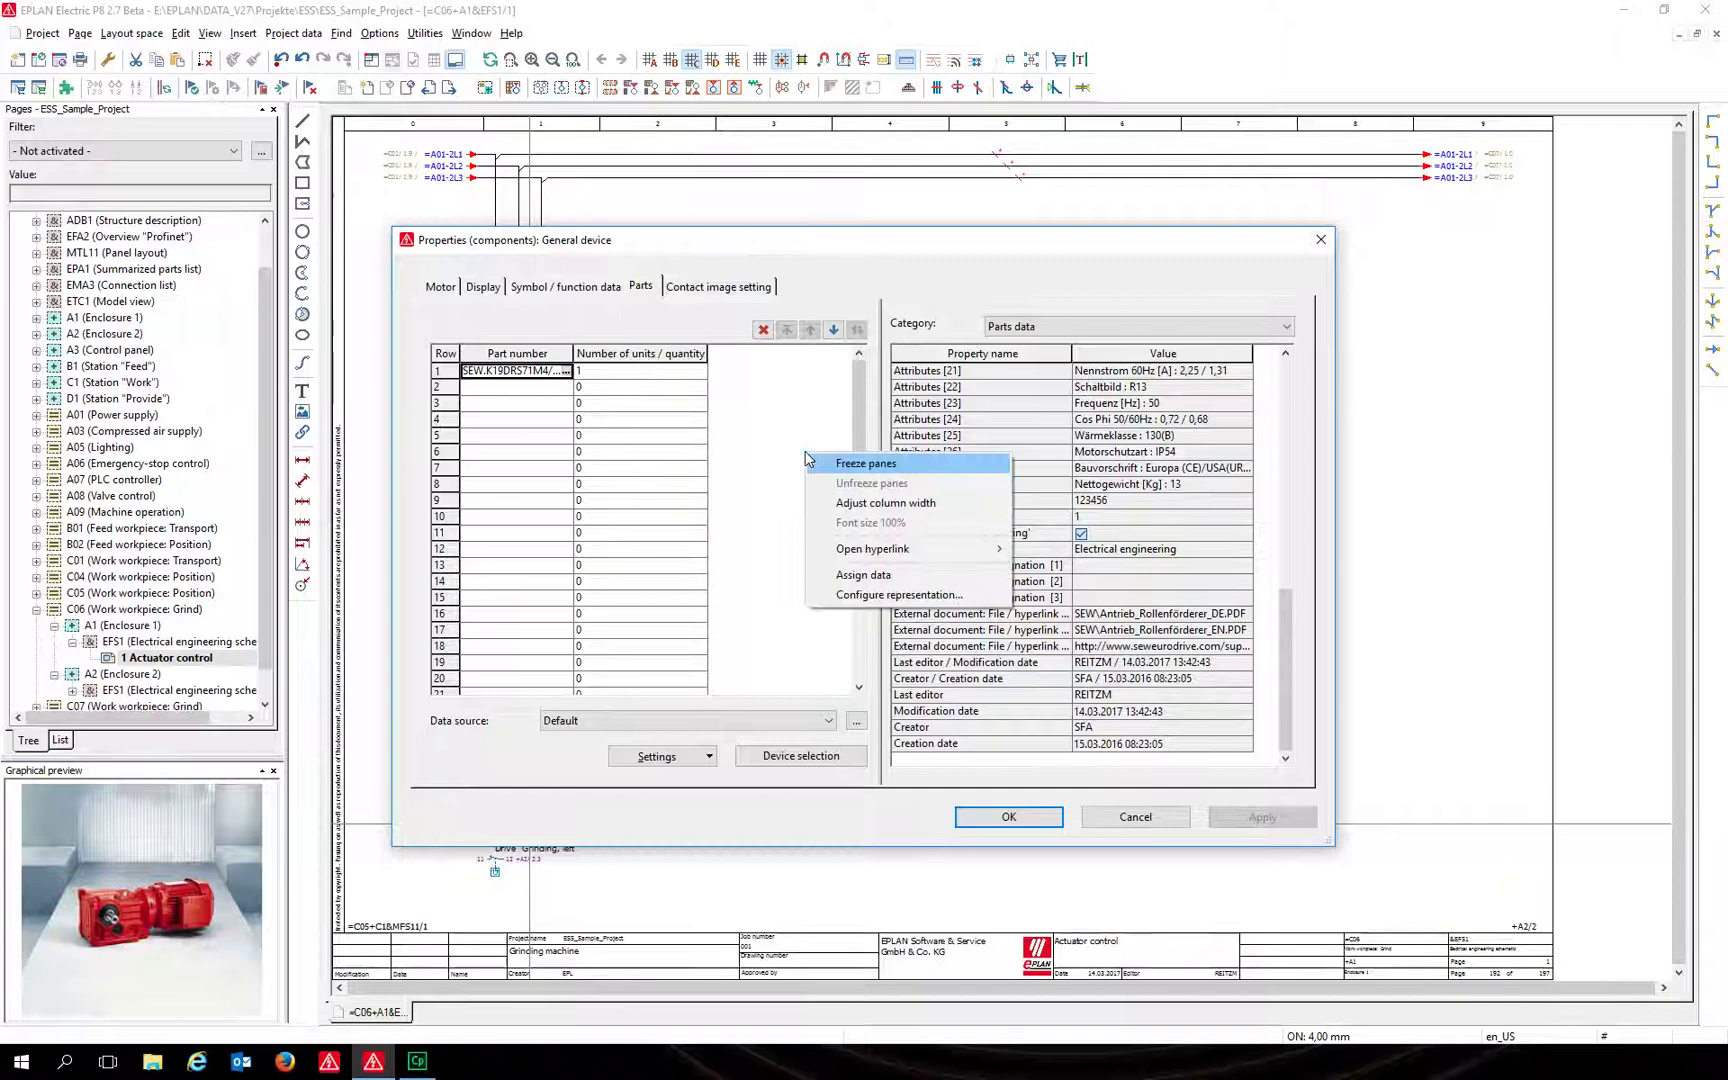
{"action": "left_click", "coordinate": [886, 595]}
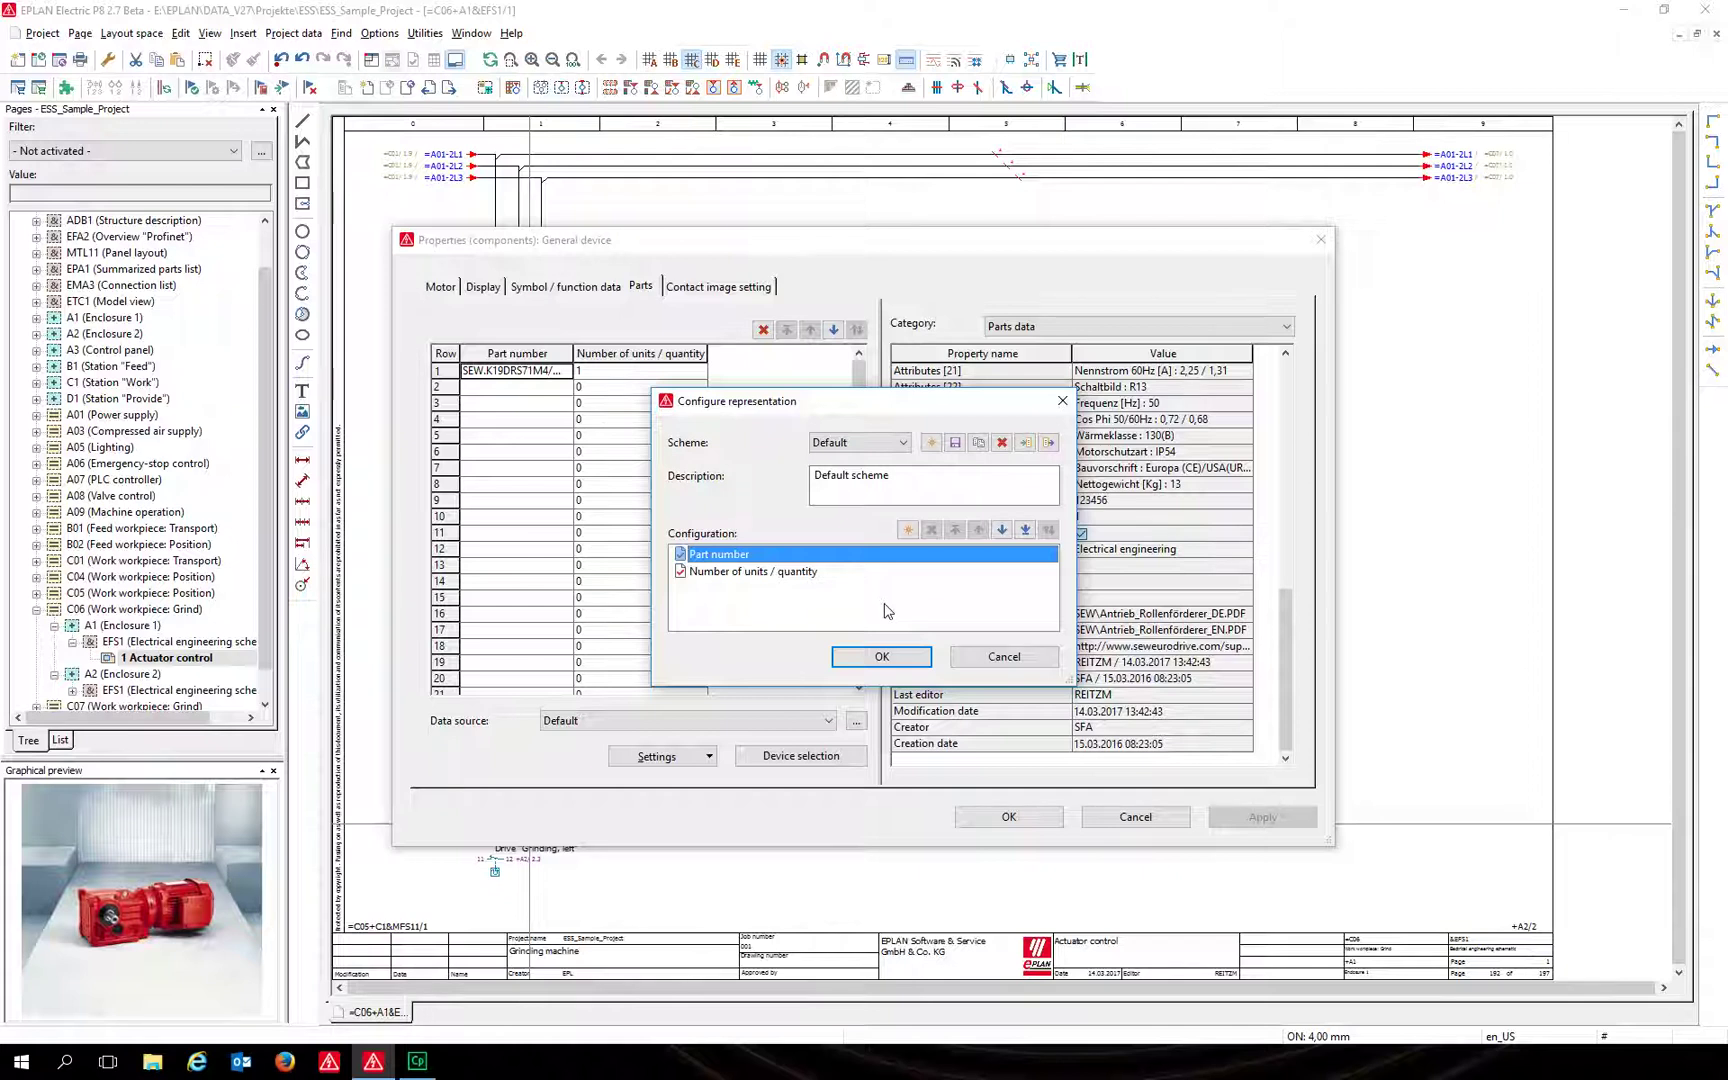
{"action": "left_click", "coordinate": [978, 442]}
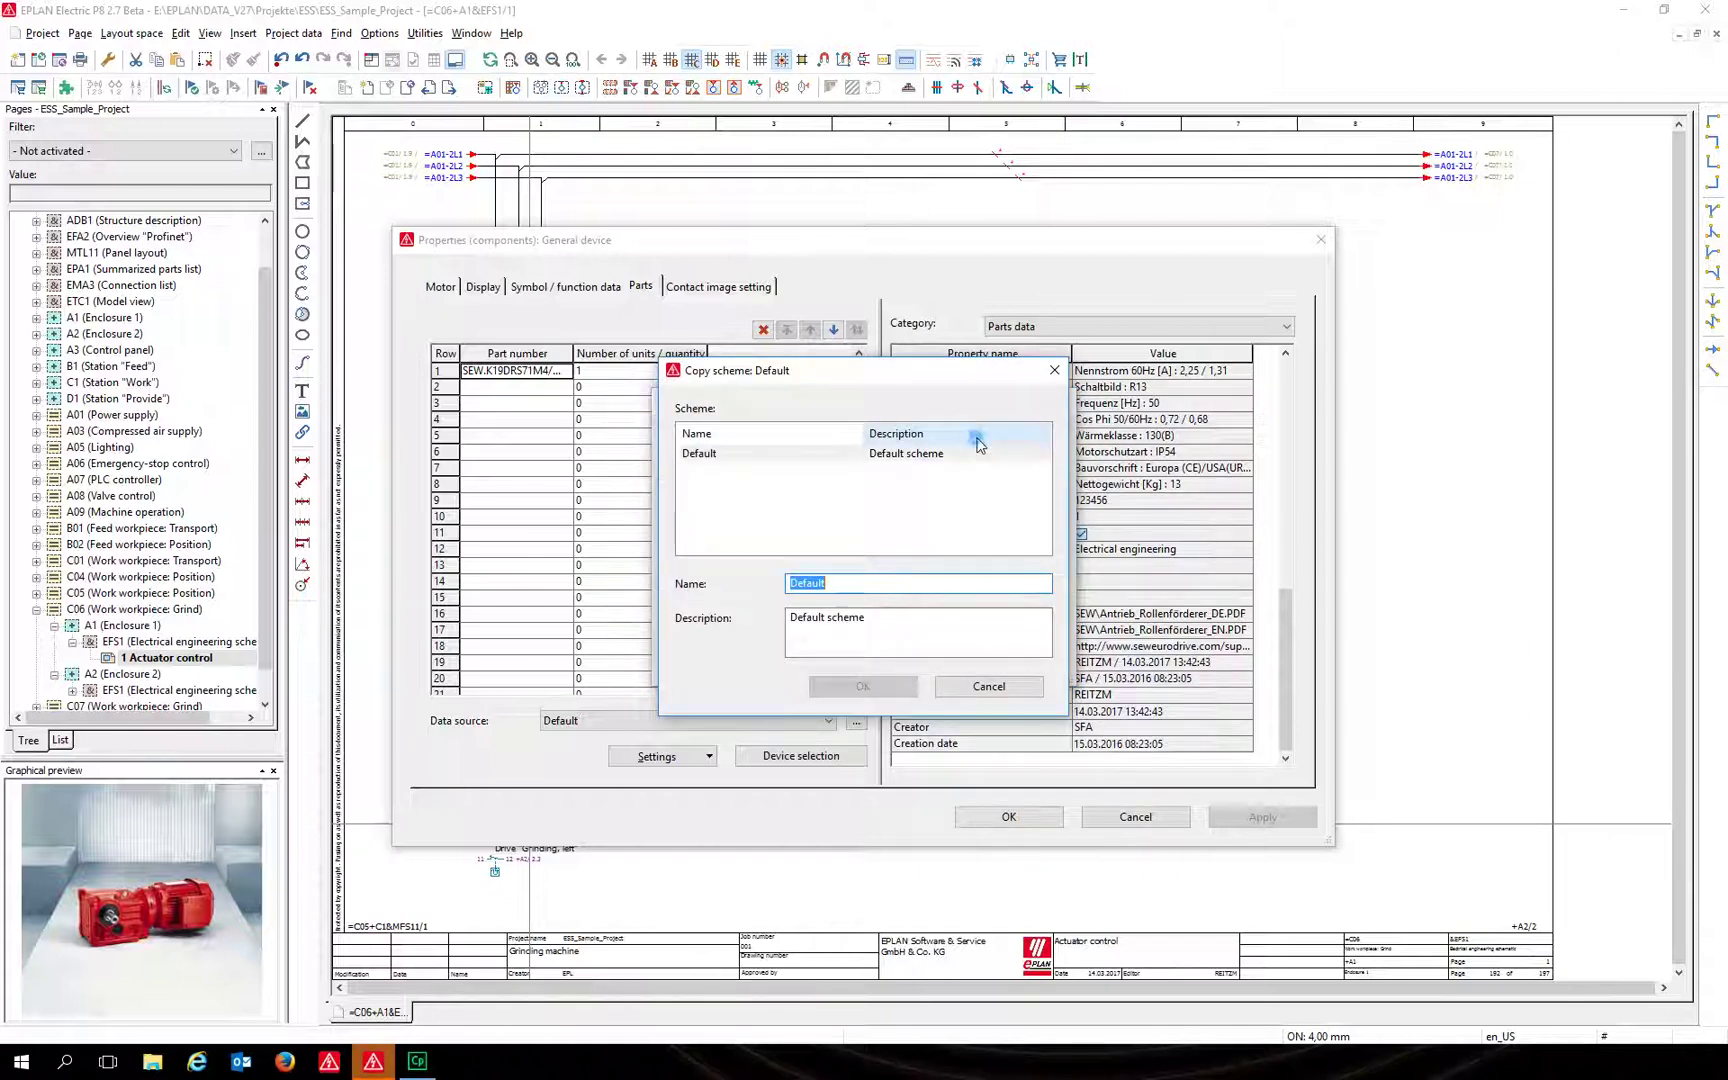
{"action": "type", "text": "ESS_Sample"}
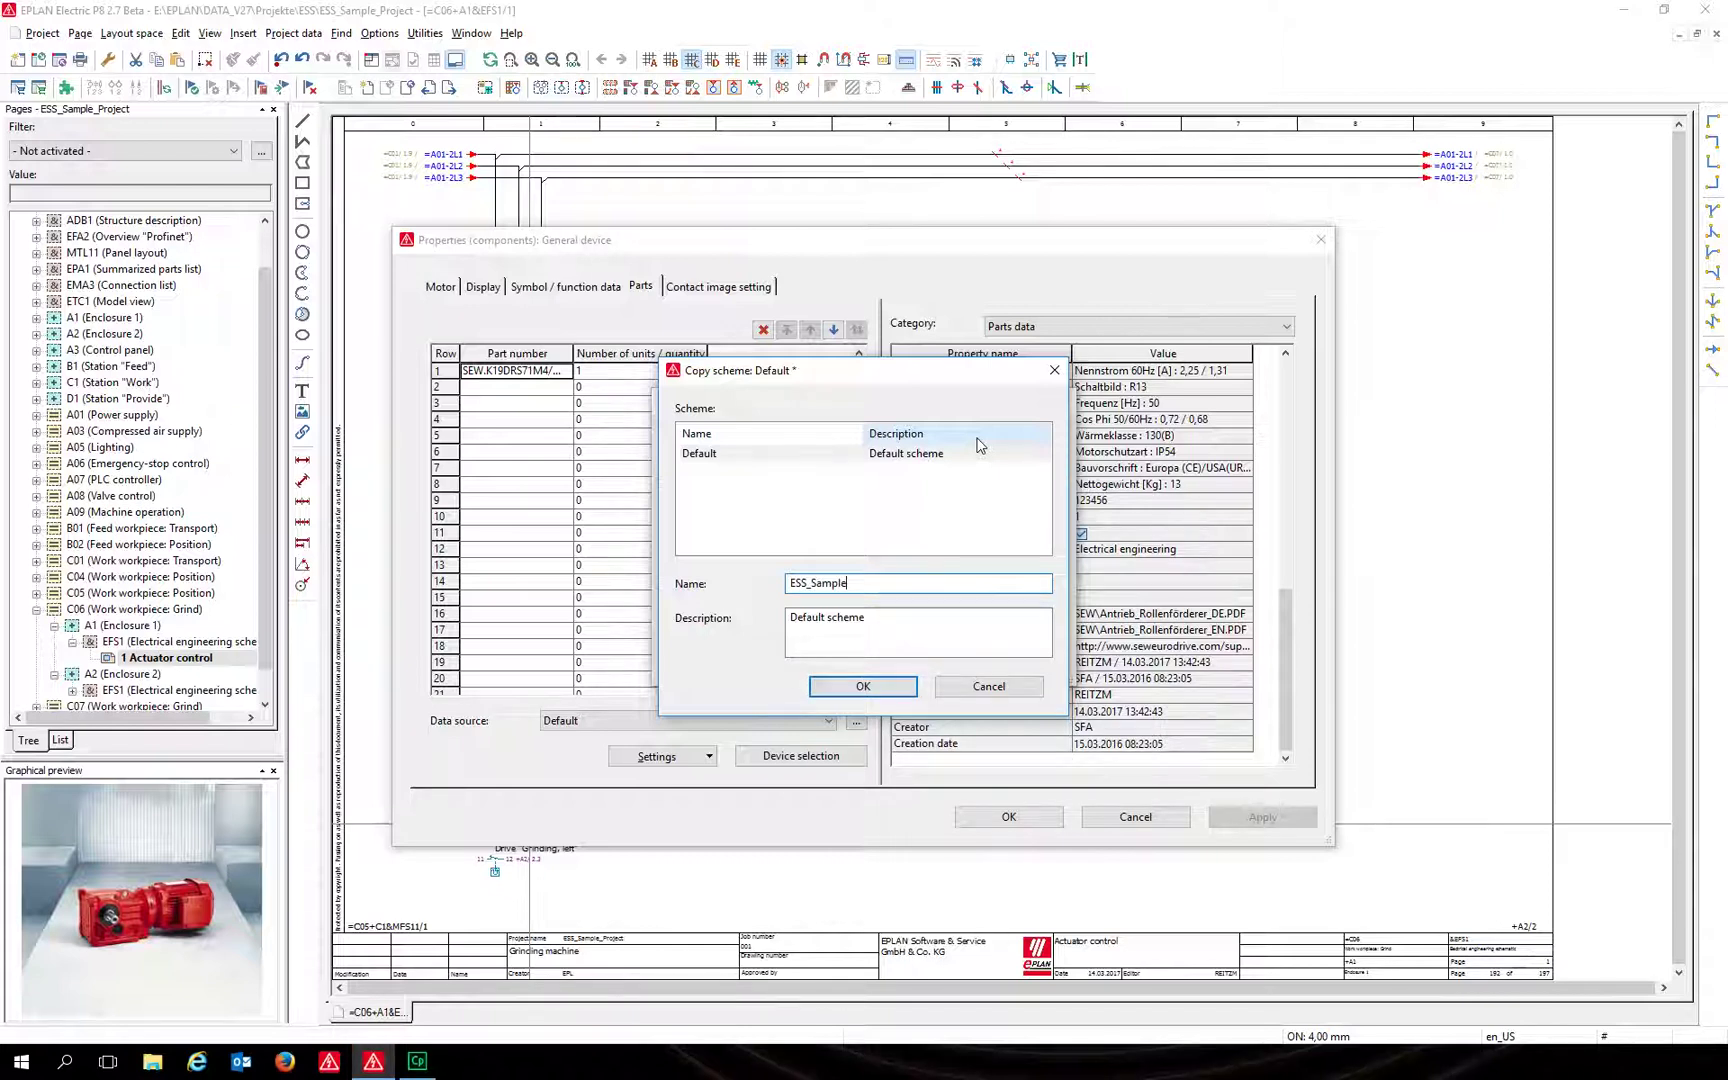
{"action": "key", "text": "Tab"}
{"action": "type", "text": "Part number, Number of u"}
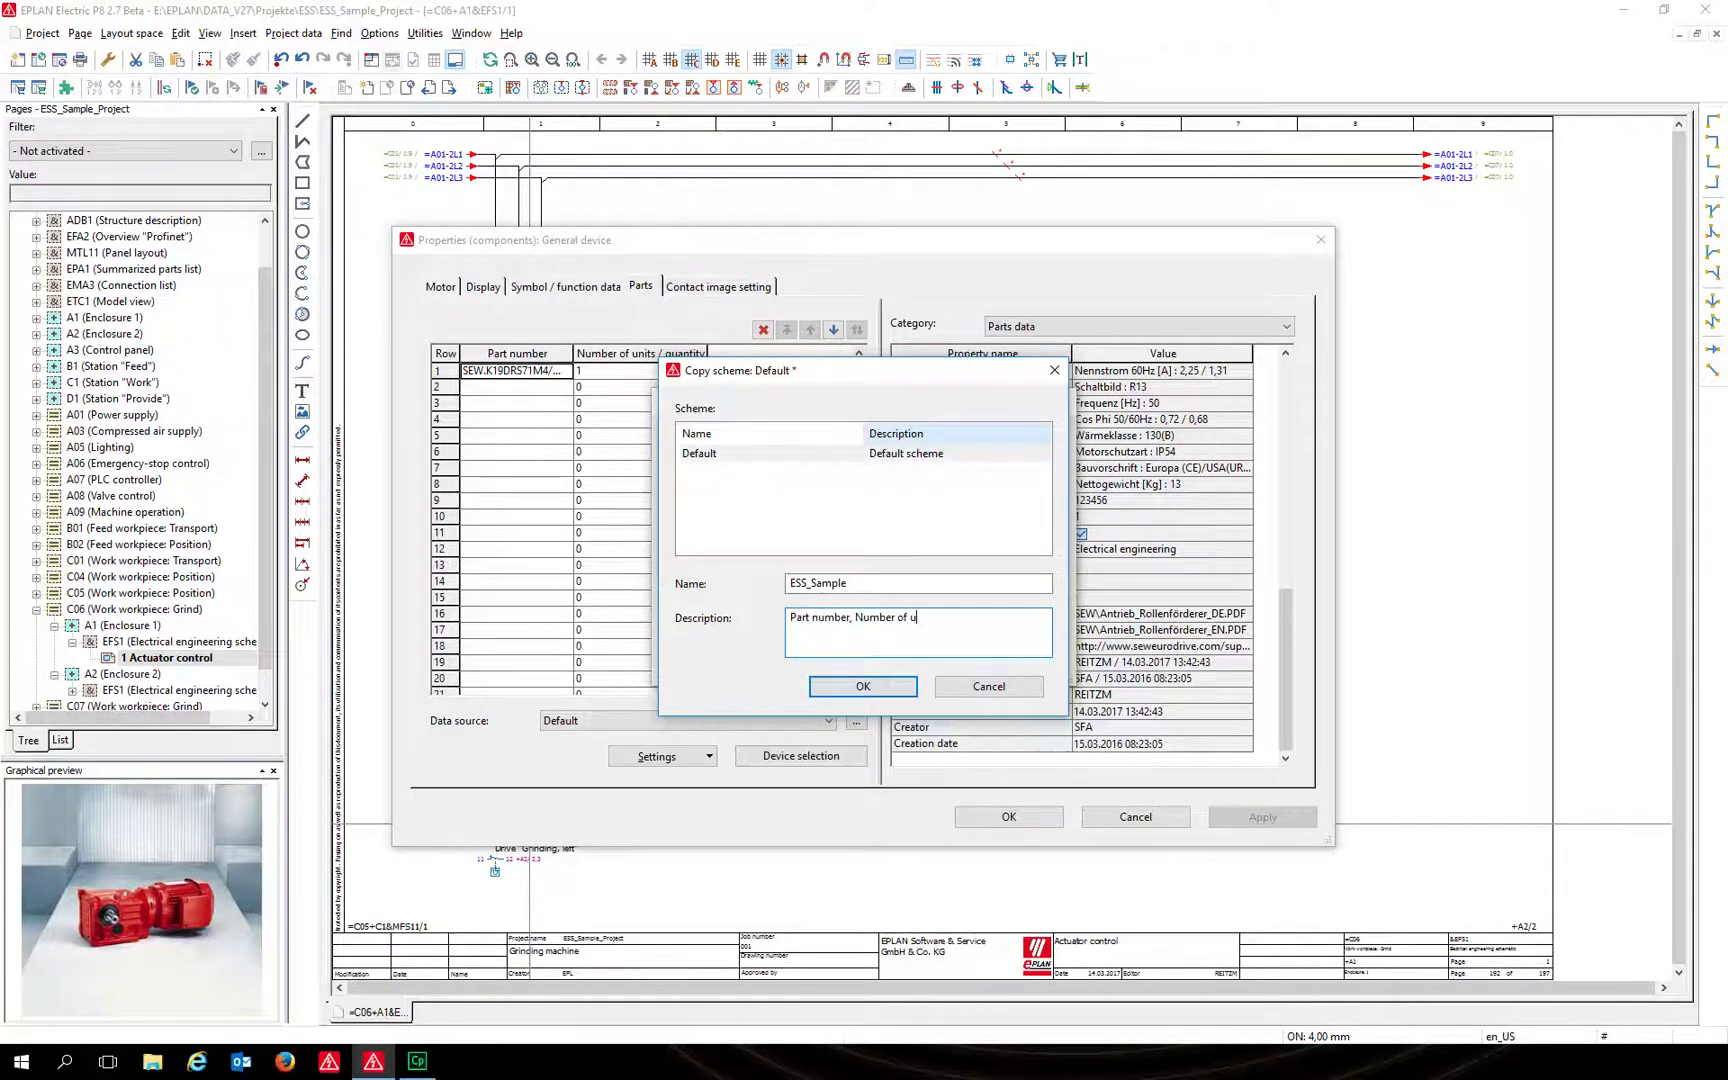
{"action": "type", "text": "nits, ERP-number, Modificationdate"}
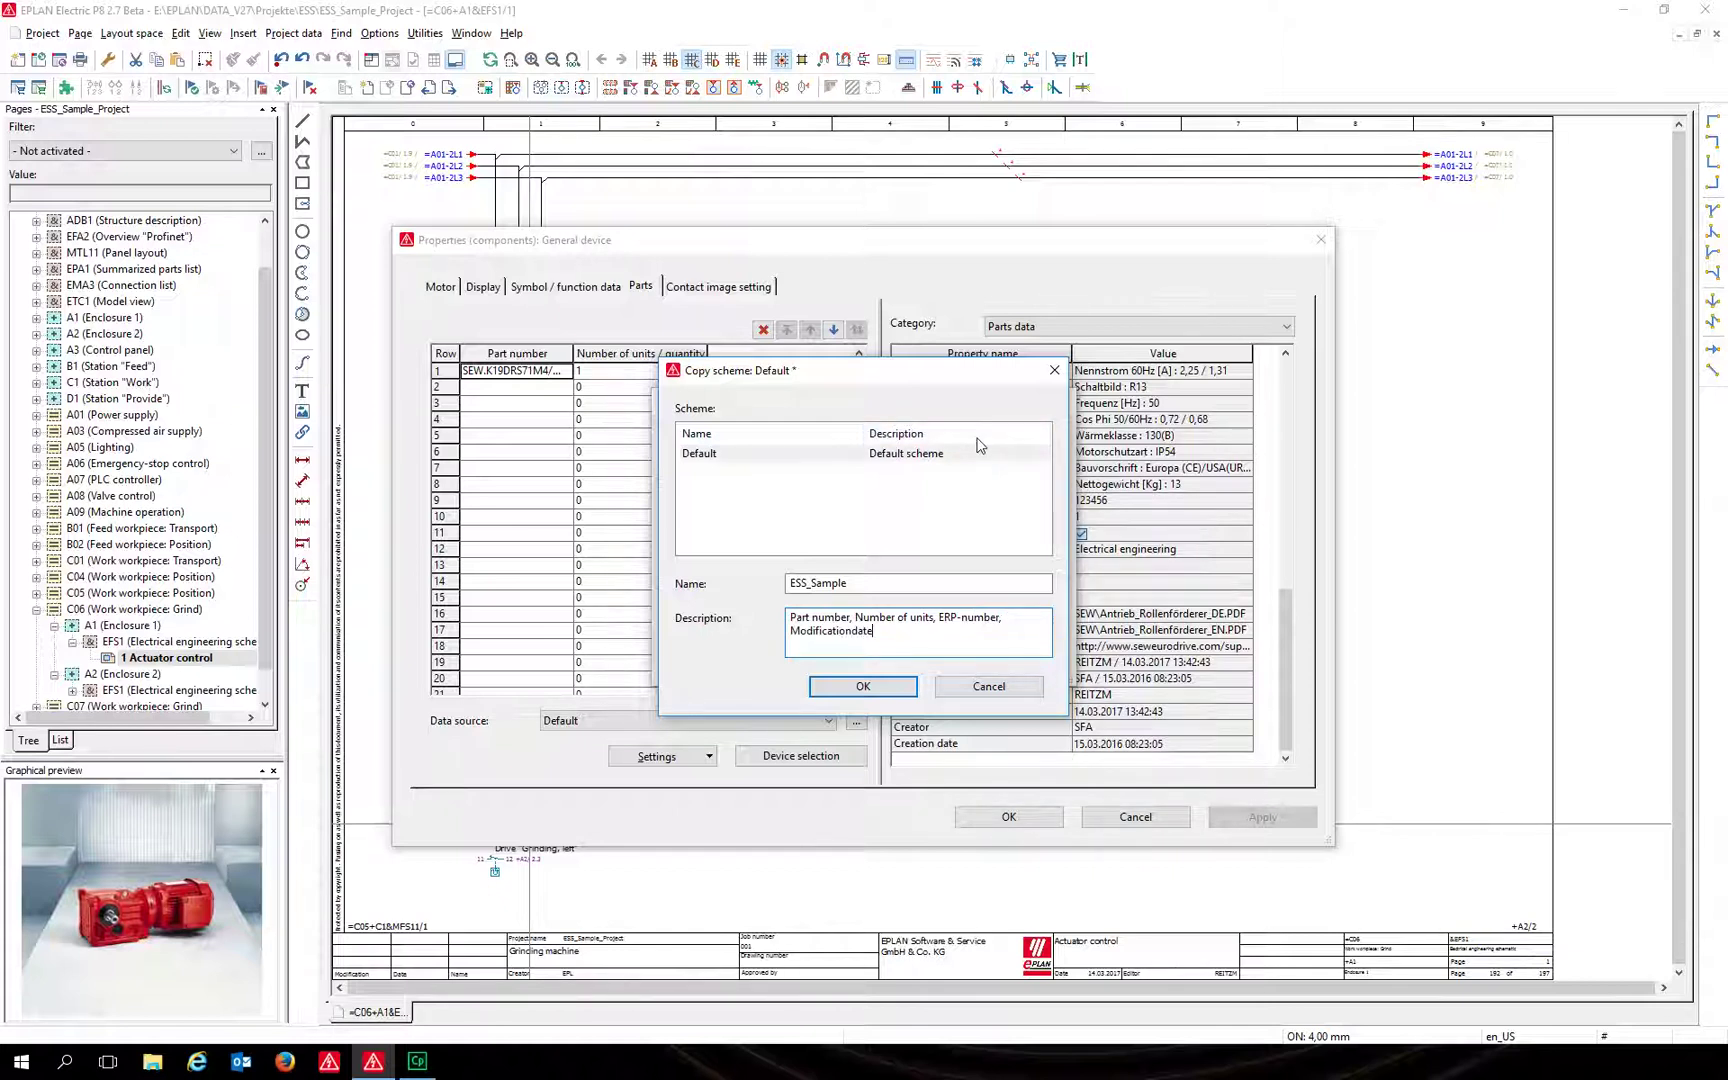
{"action": "left_click", "coordinate": [866, 686]}
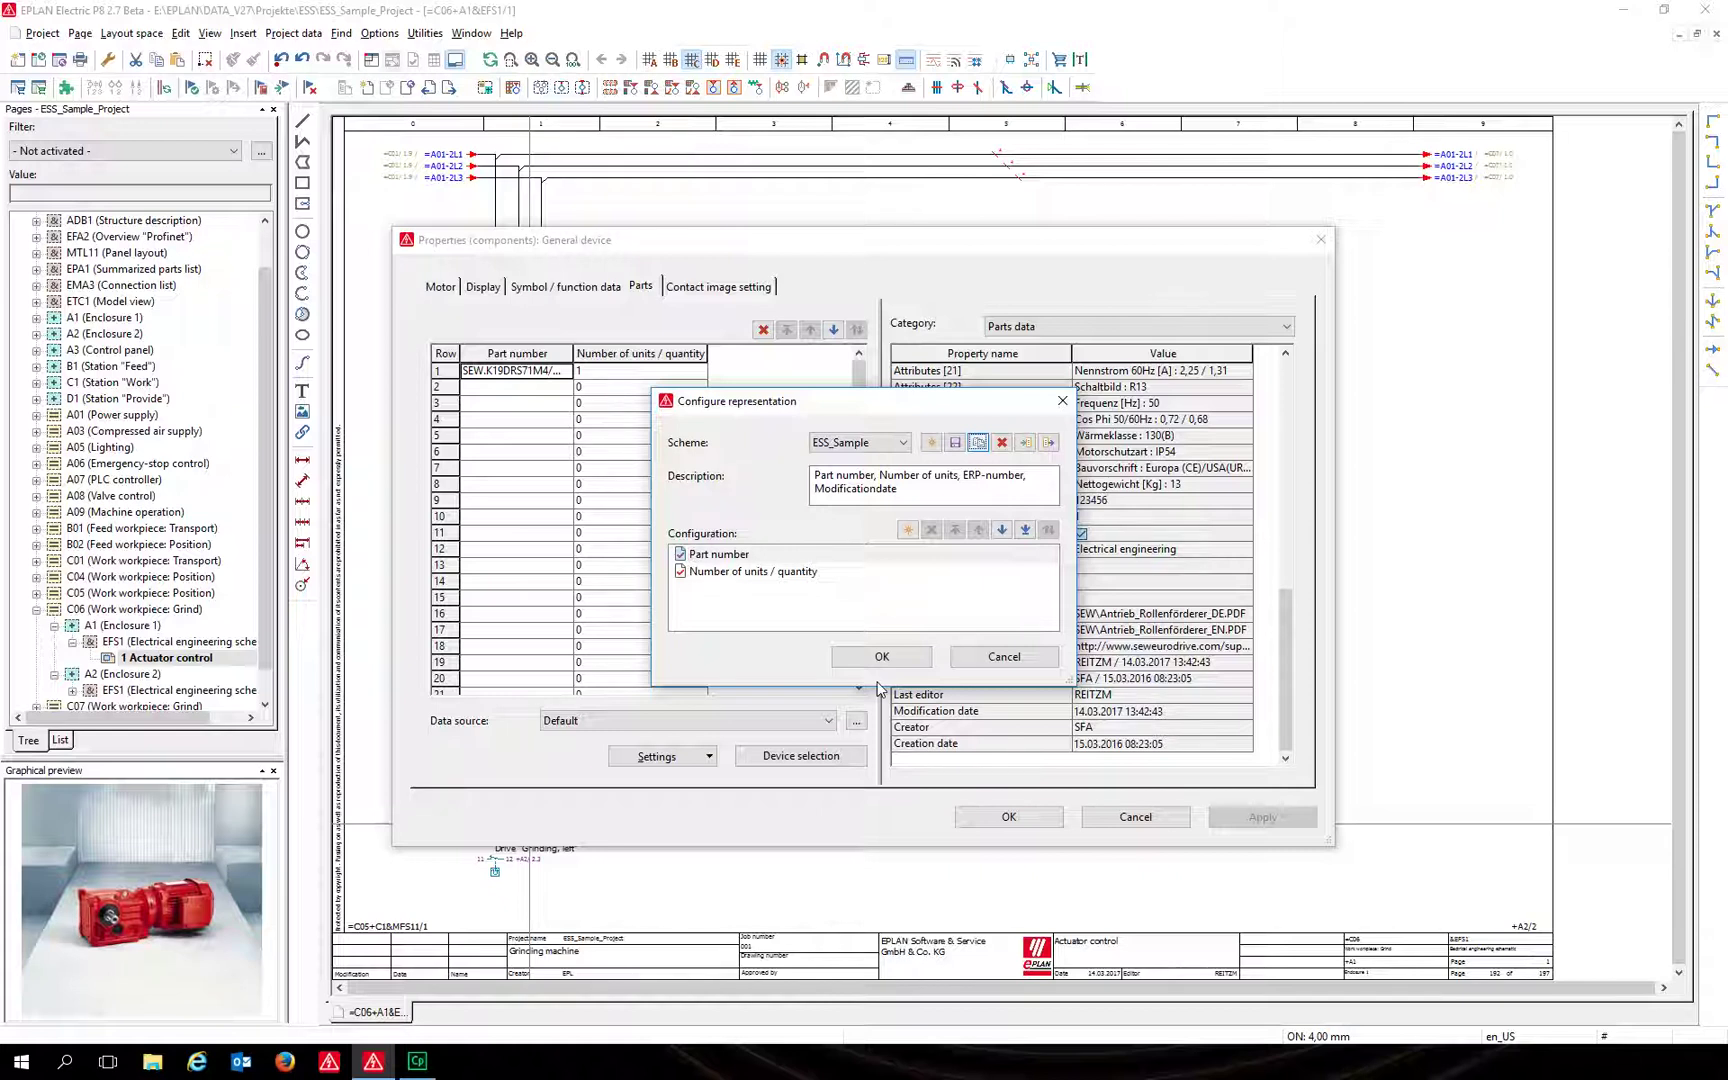
Add the ERP number property from the parts data to the ESS_Sample scheme's configuration.
{"action": "left_click", "coordinate": [907, 529]}
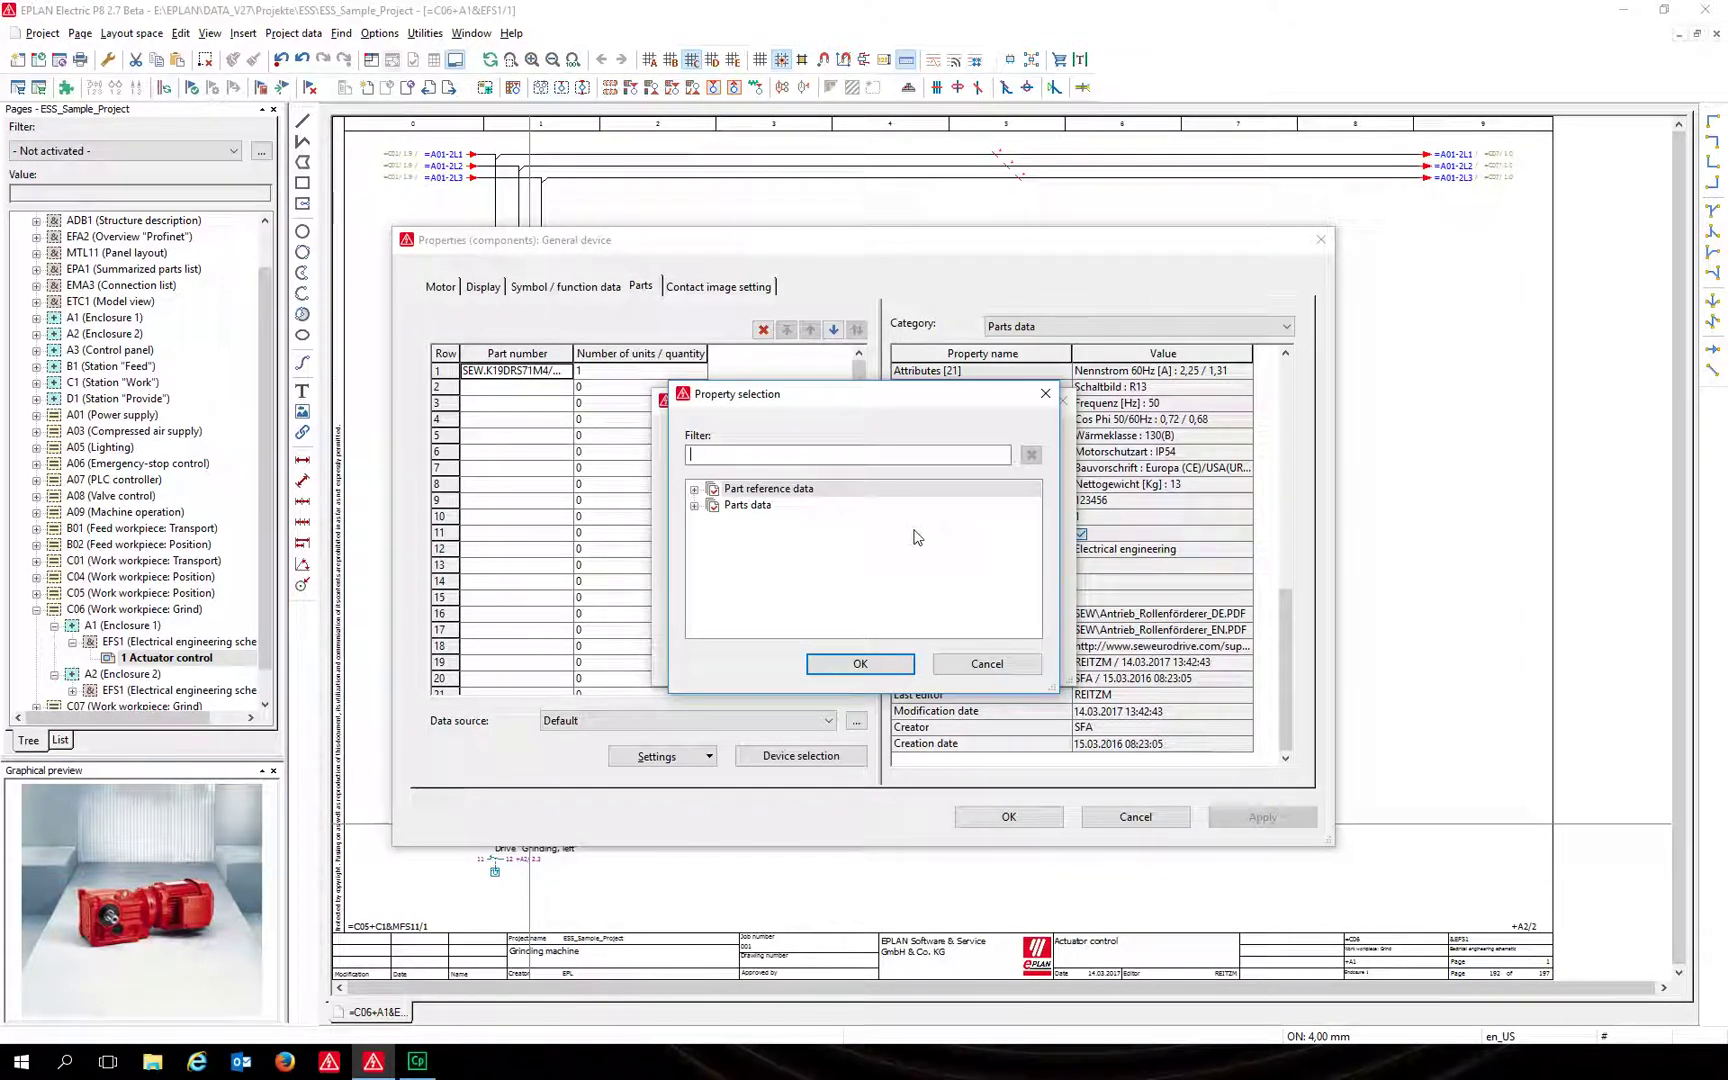
{"action": "left_click", "coordinate": [694, 506]}
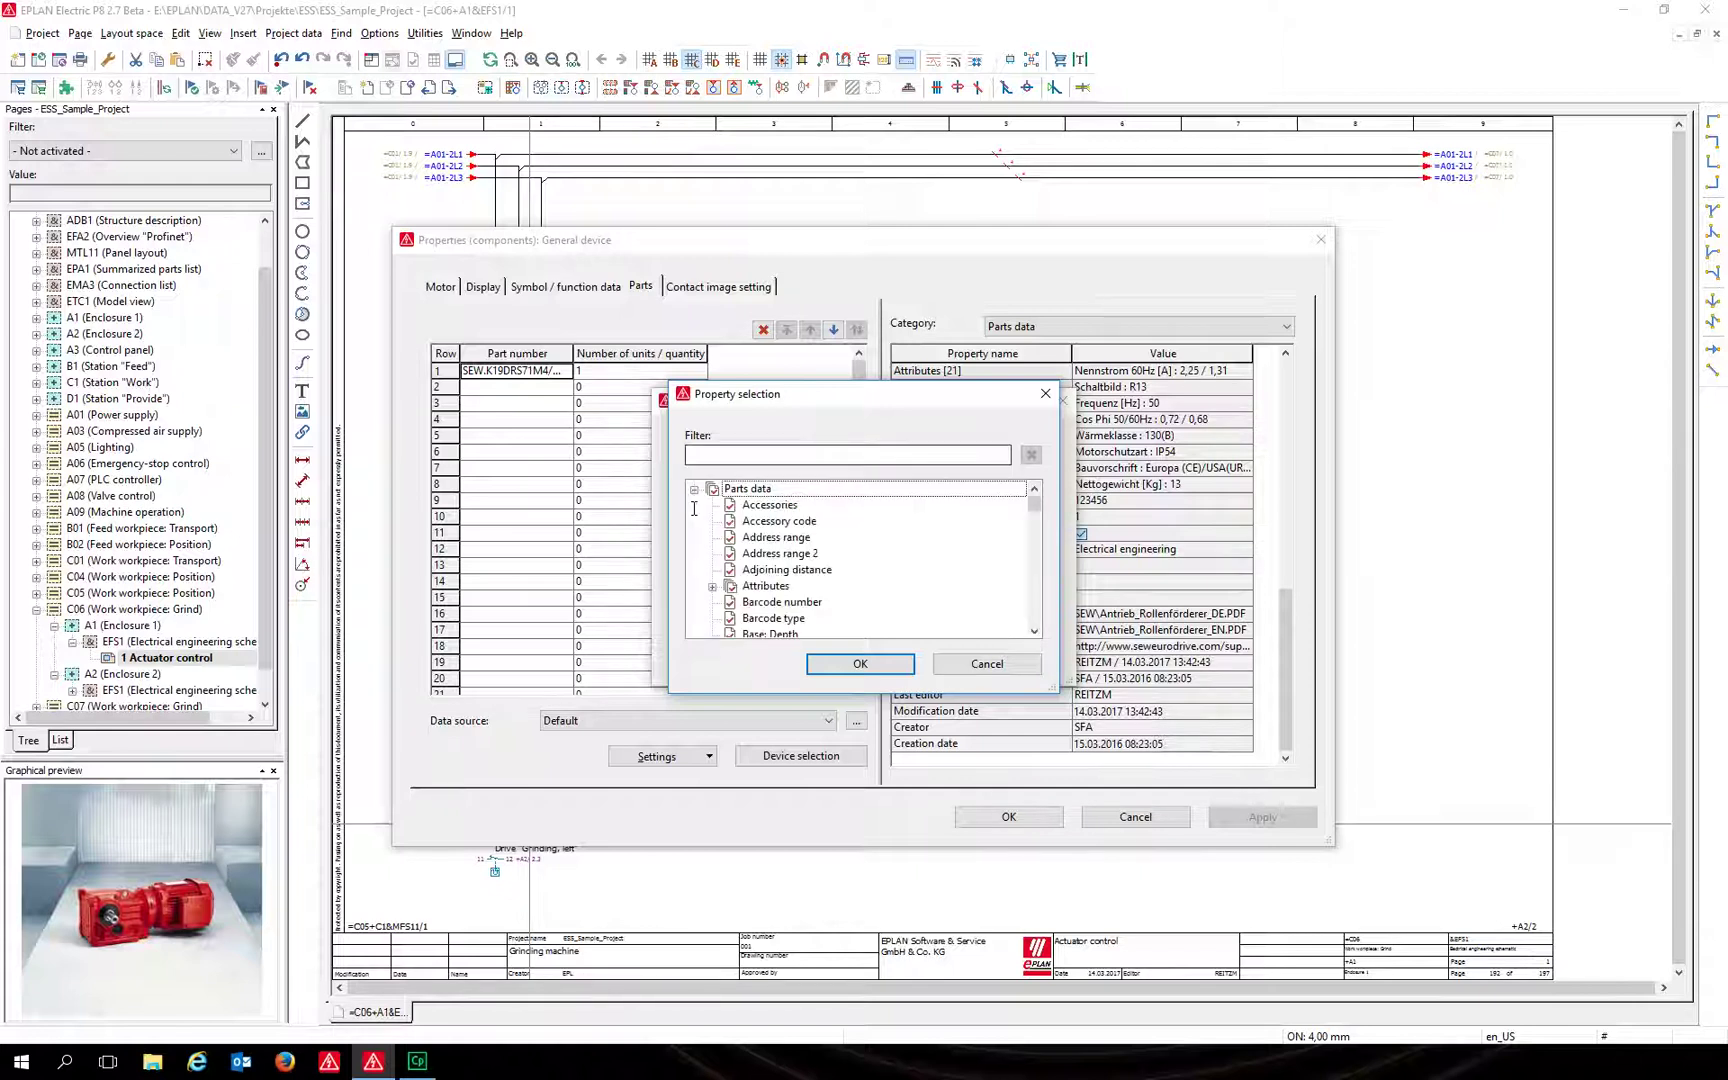
{"action": "left_click", "coordinate": [711, 455]}
{"action": "type", "text": "ERP"}
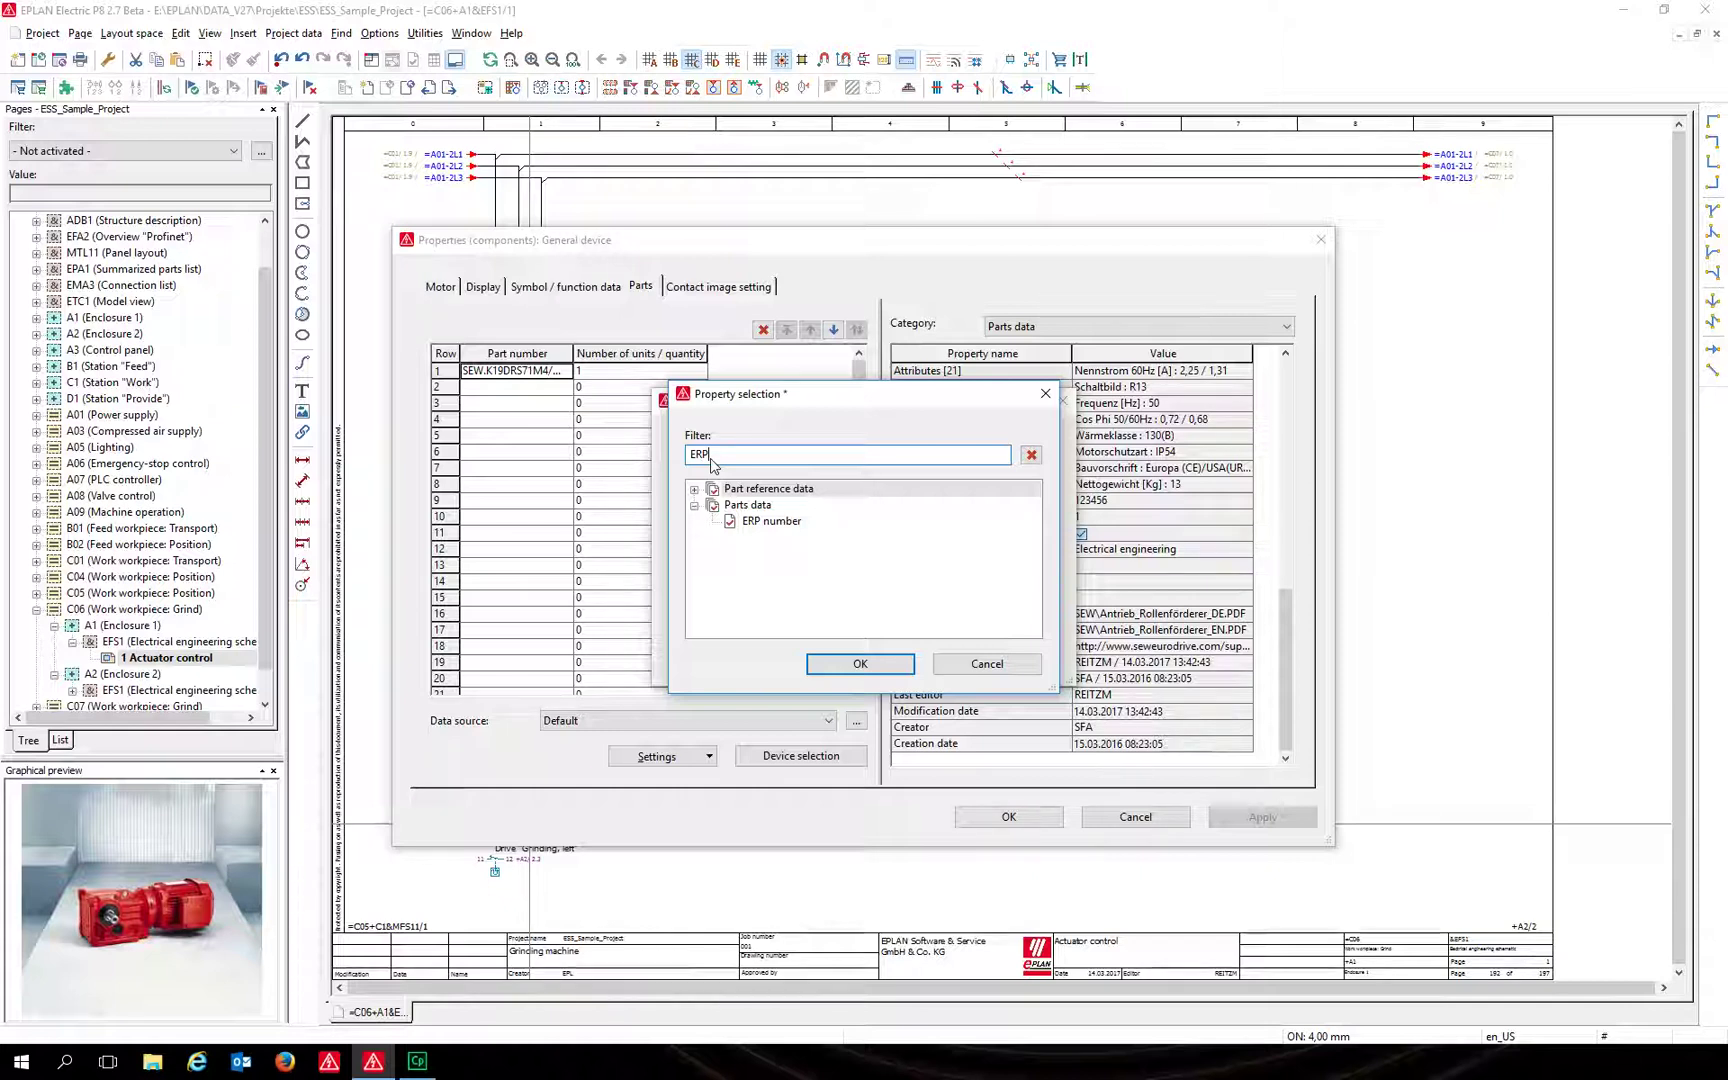
{"action": "left_click", "coordinate": [765, 522]}
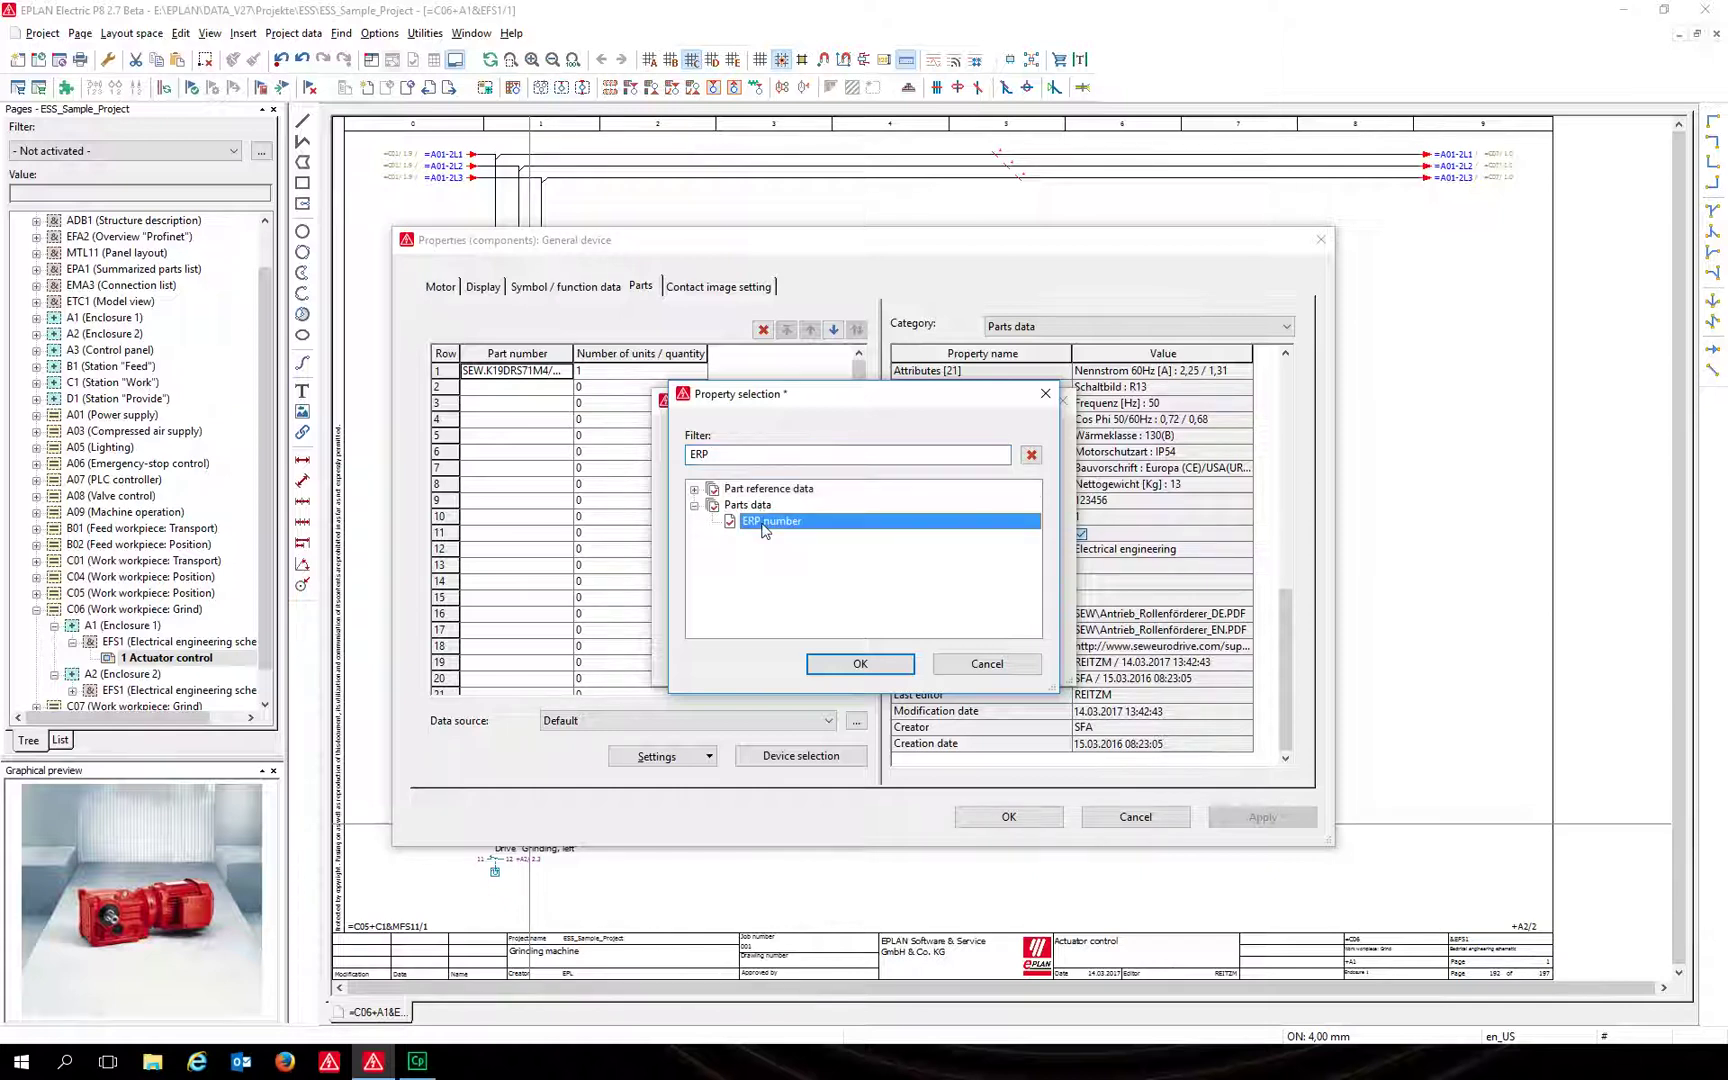
{"action": "left_click", "coordinate": [879, 664]}
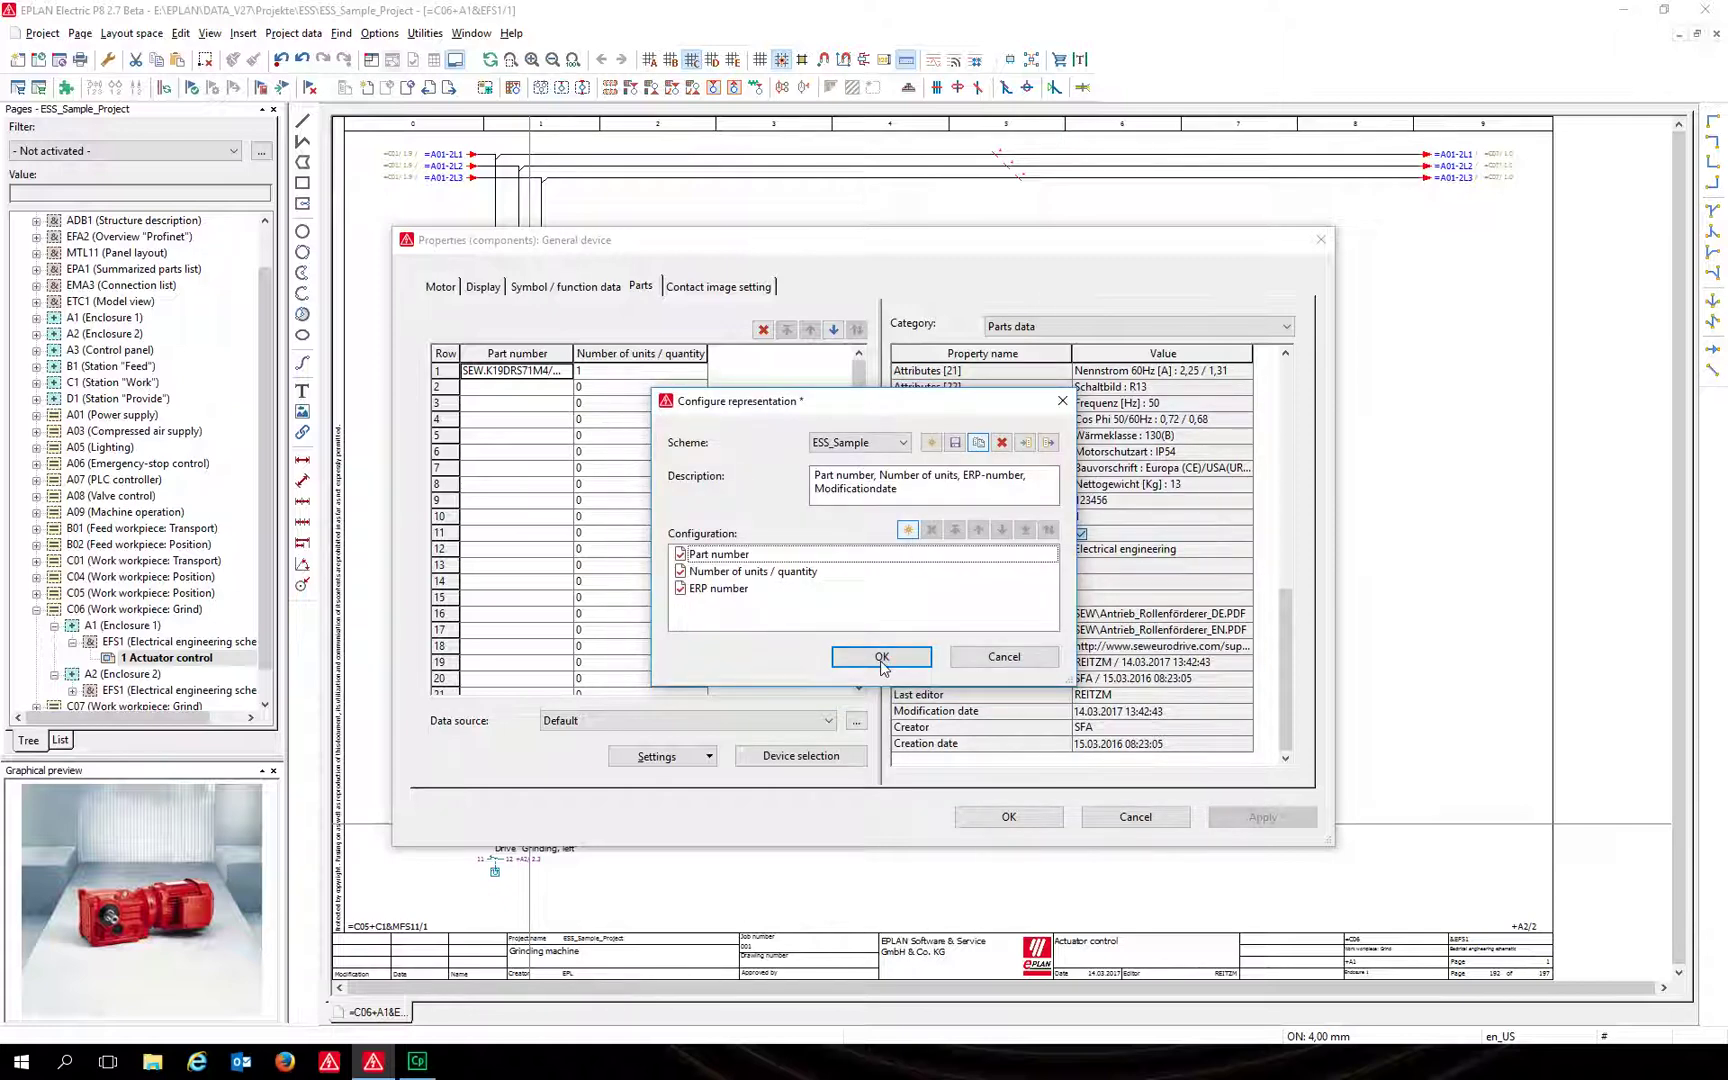
Add the Modification date property from the parts data below ERP number, and save and apply the ESS_Sample scheme.
{"action": "left_click", "coordinate": [740, 592]}
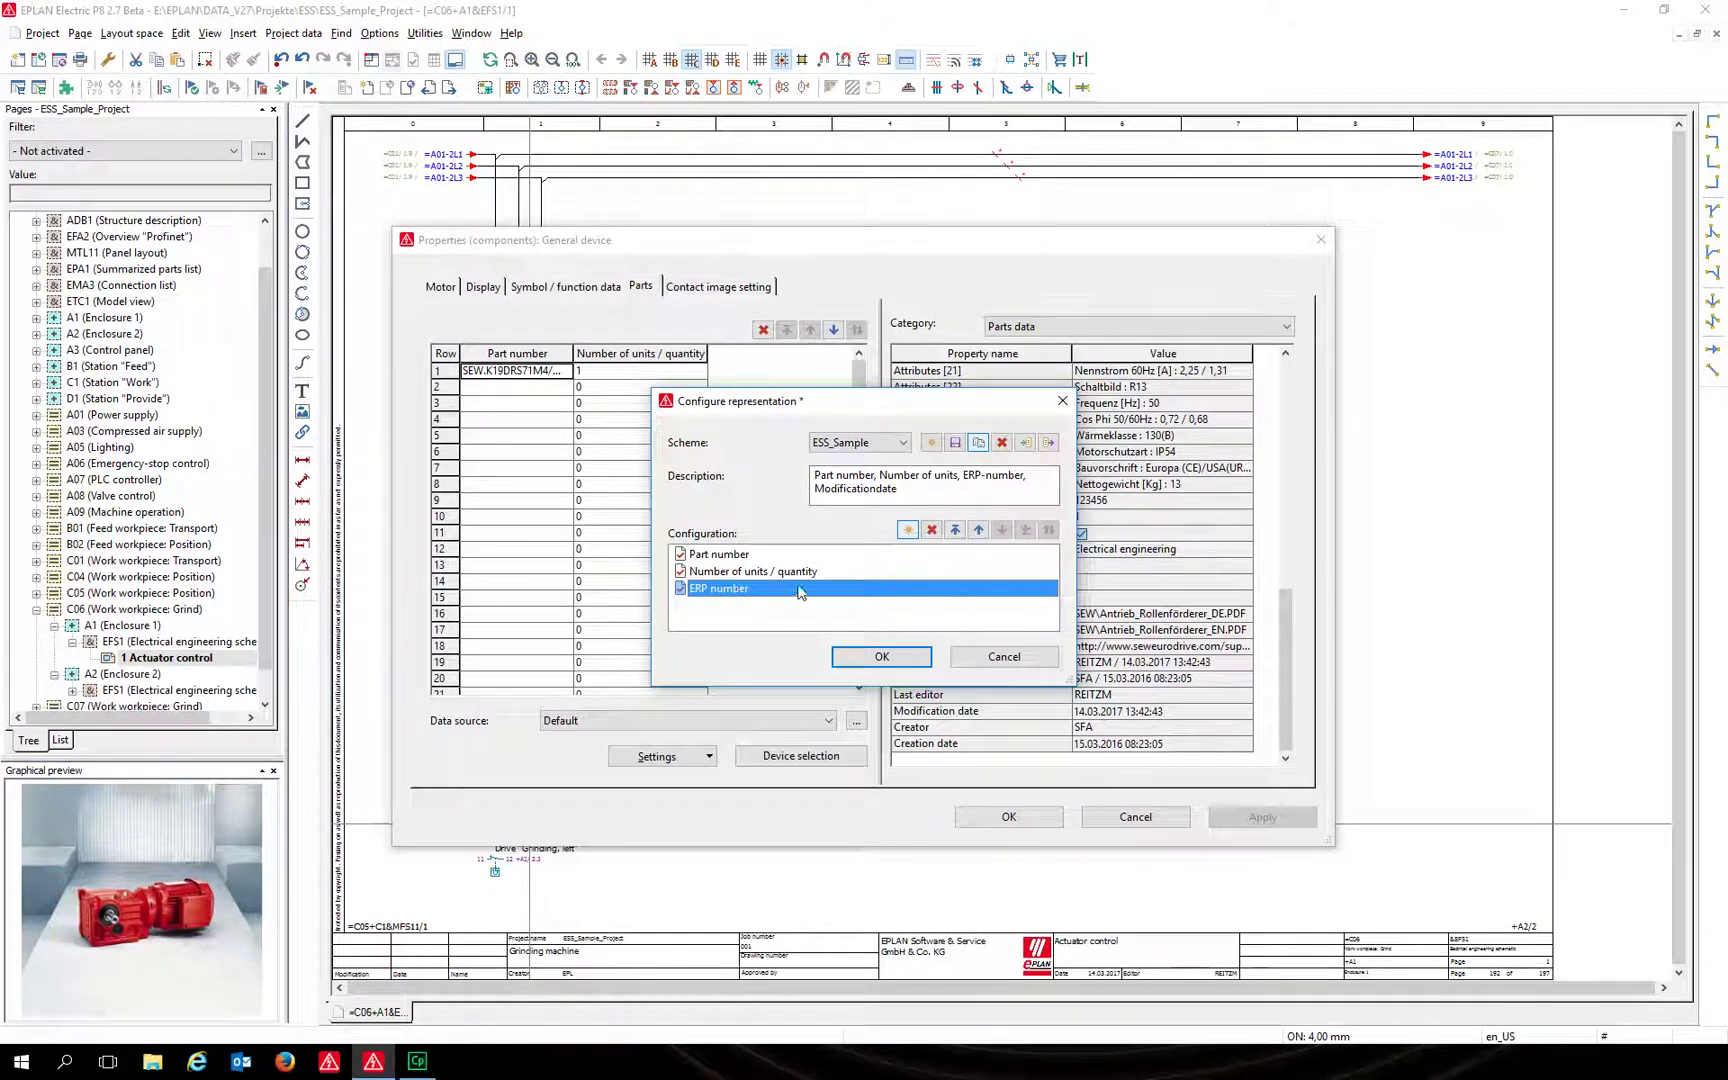
{"action": "left_click", "coordinate": [907, 531]}
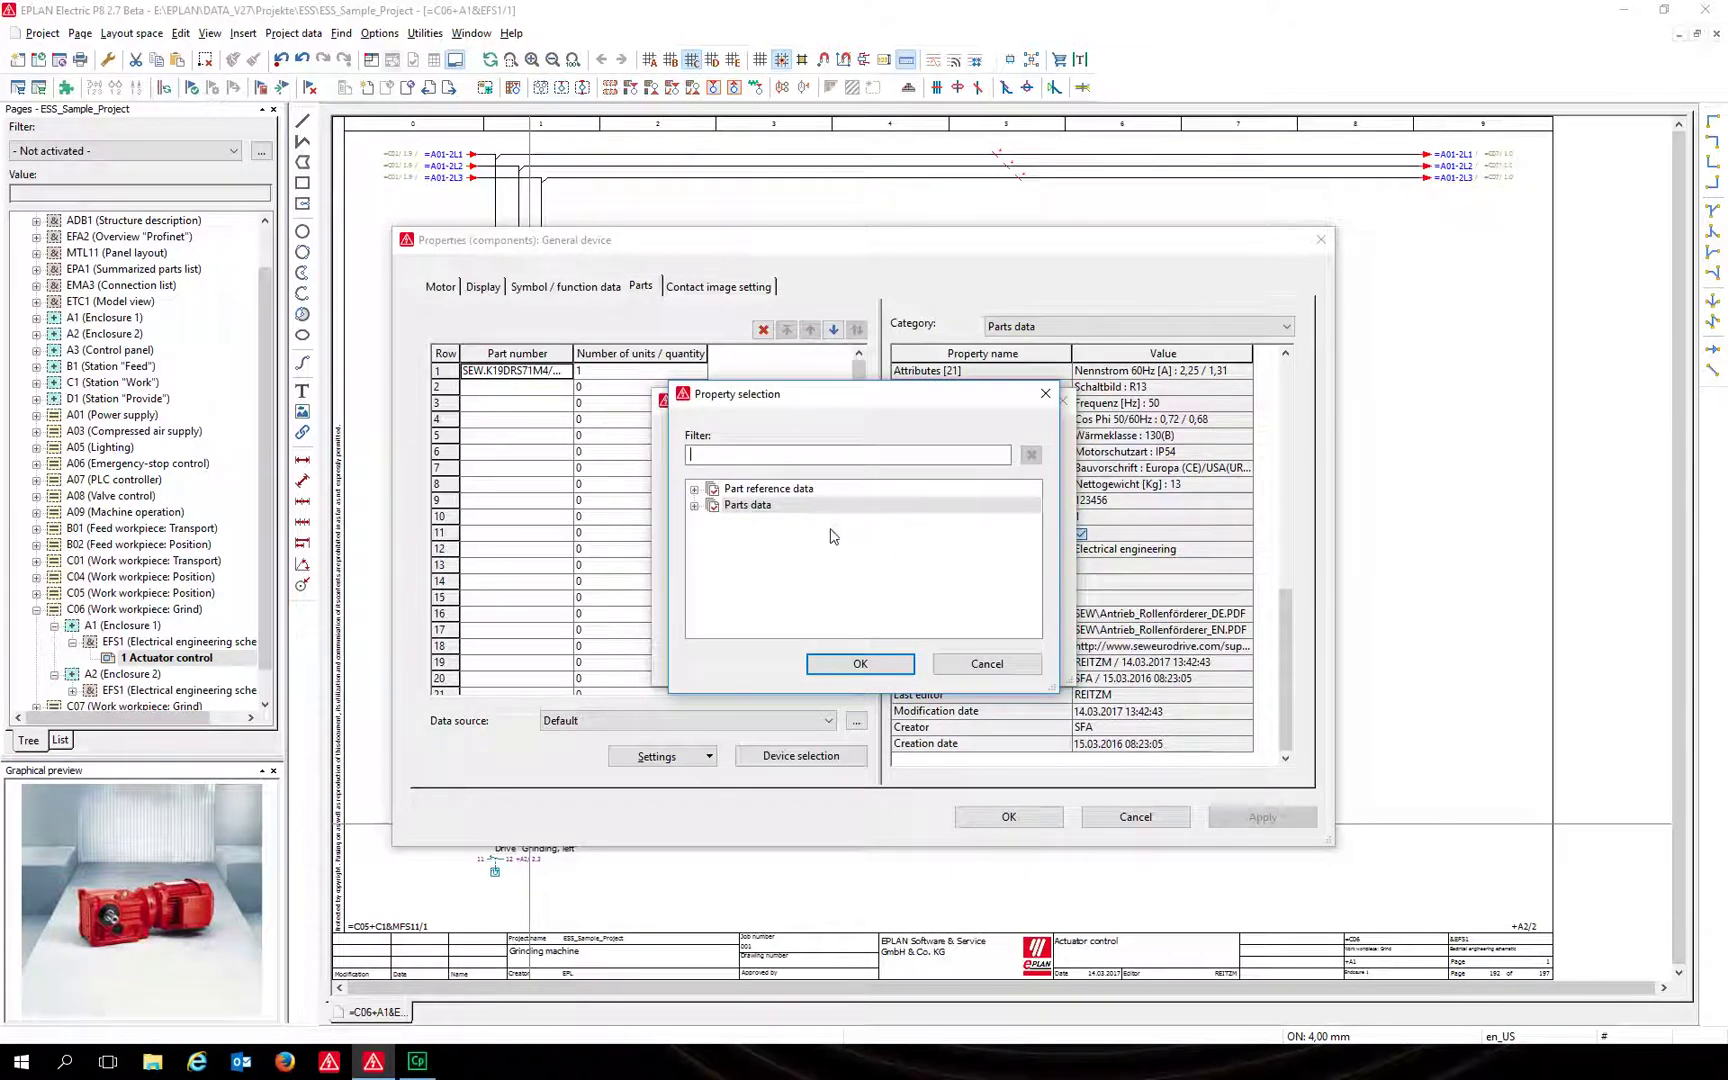
{"action": "left_click", "coordinate": [694, 505]}
{"action": "left_click", "coordinate": [715, 454]}
{"action": "type", "text": "Modi"}
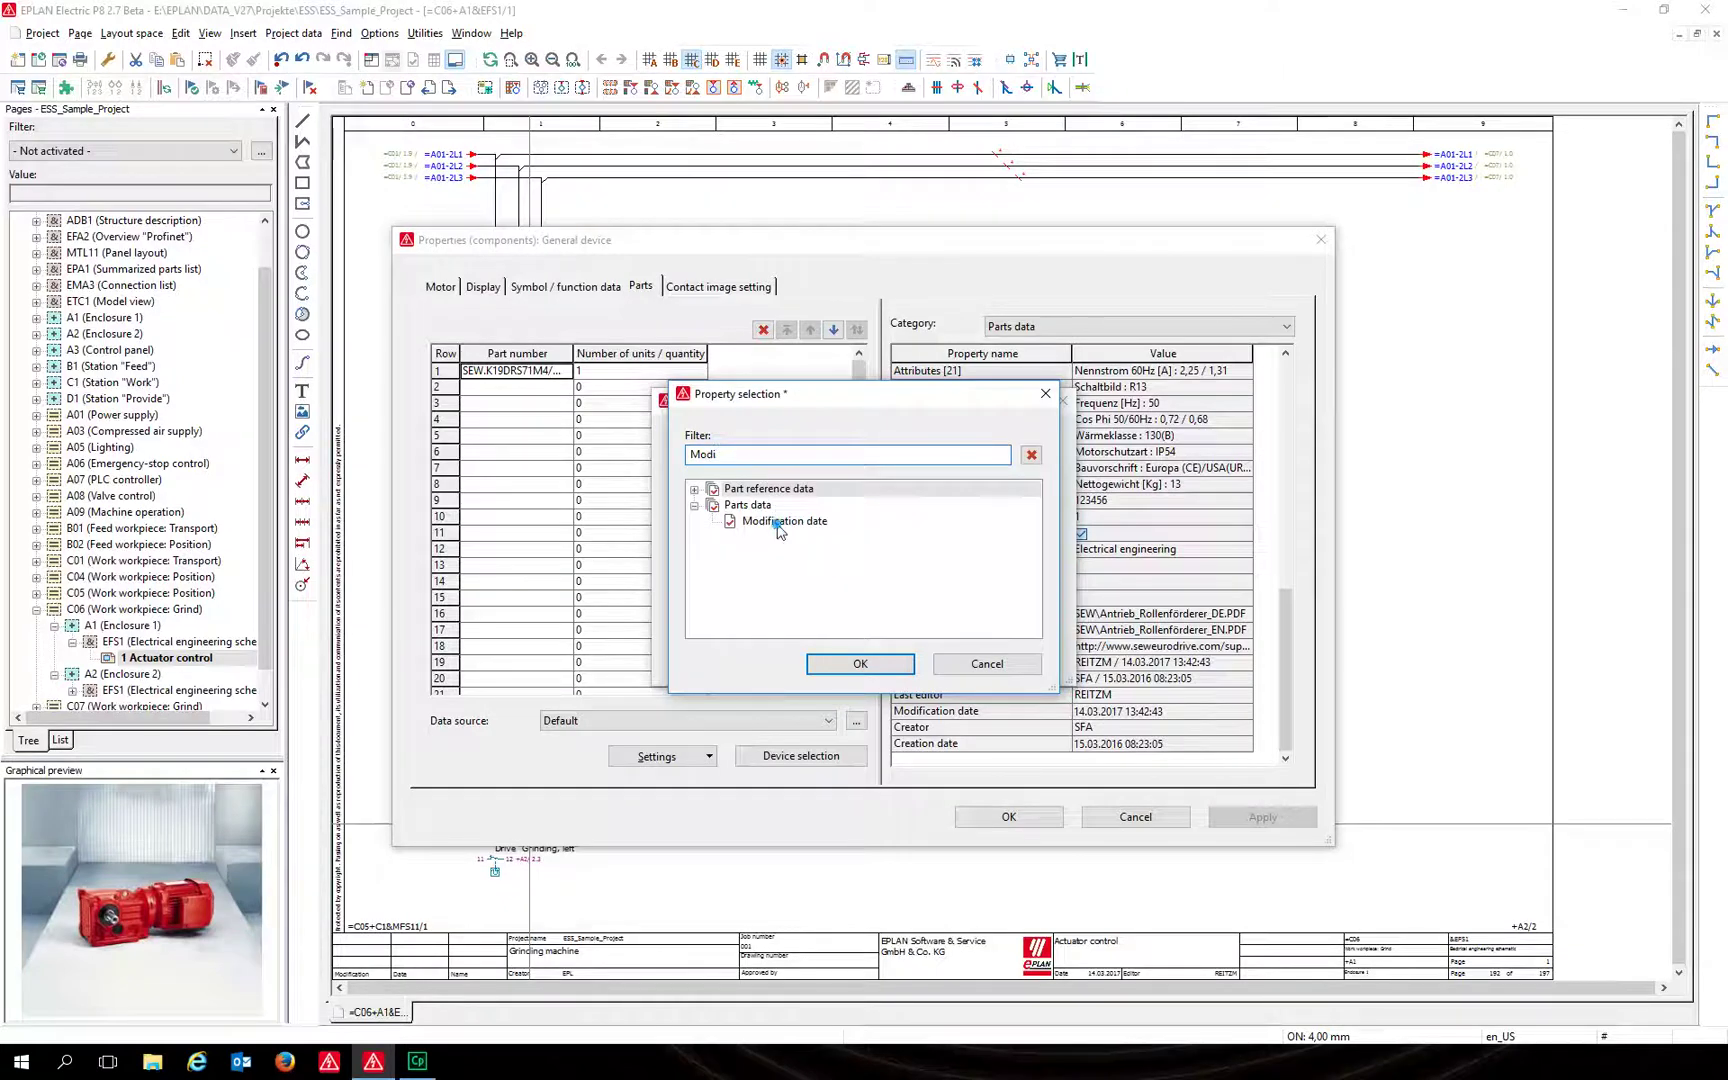
{"action": "left_click", "coordinate": [775, 522]}
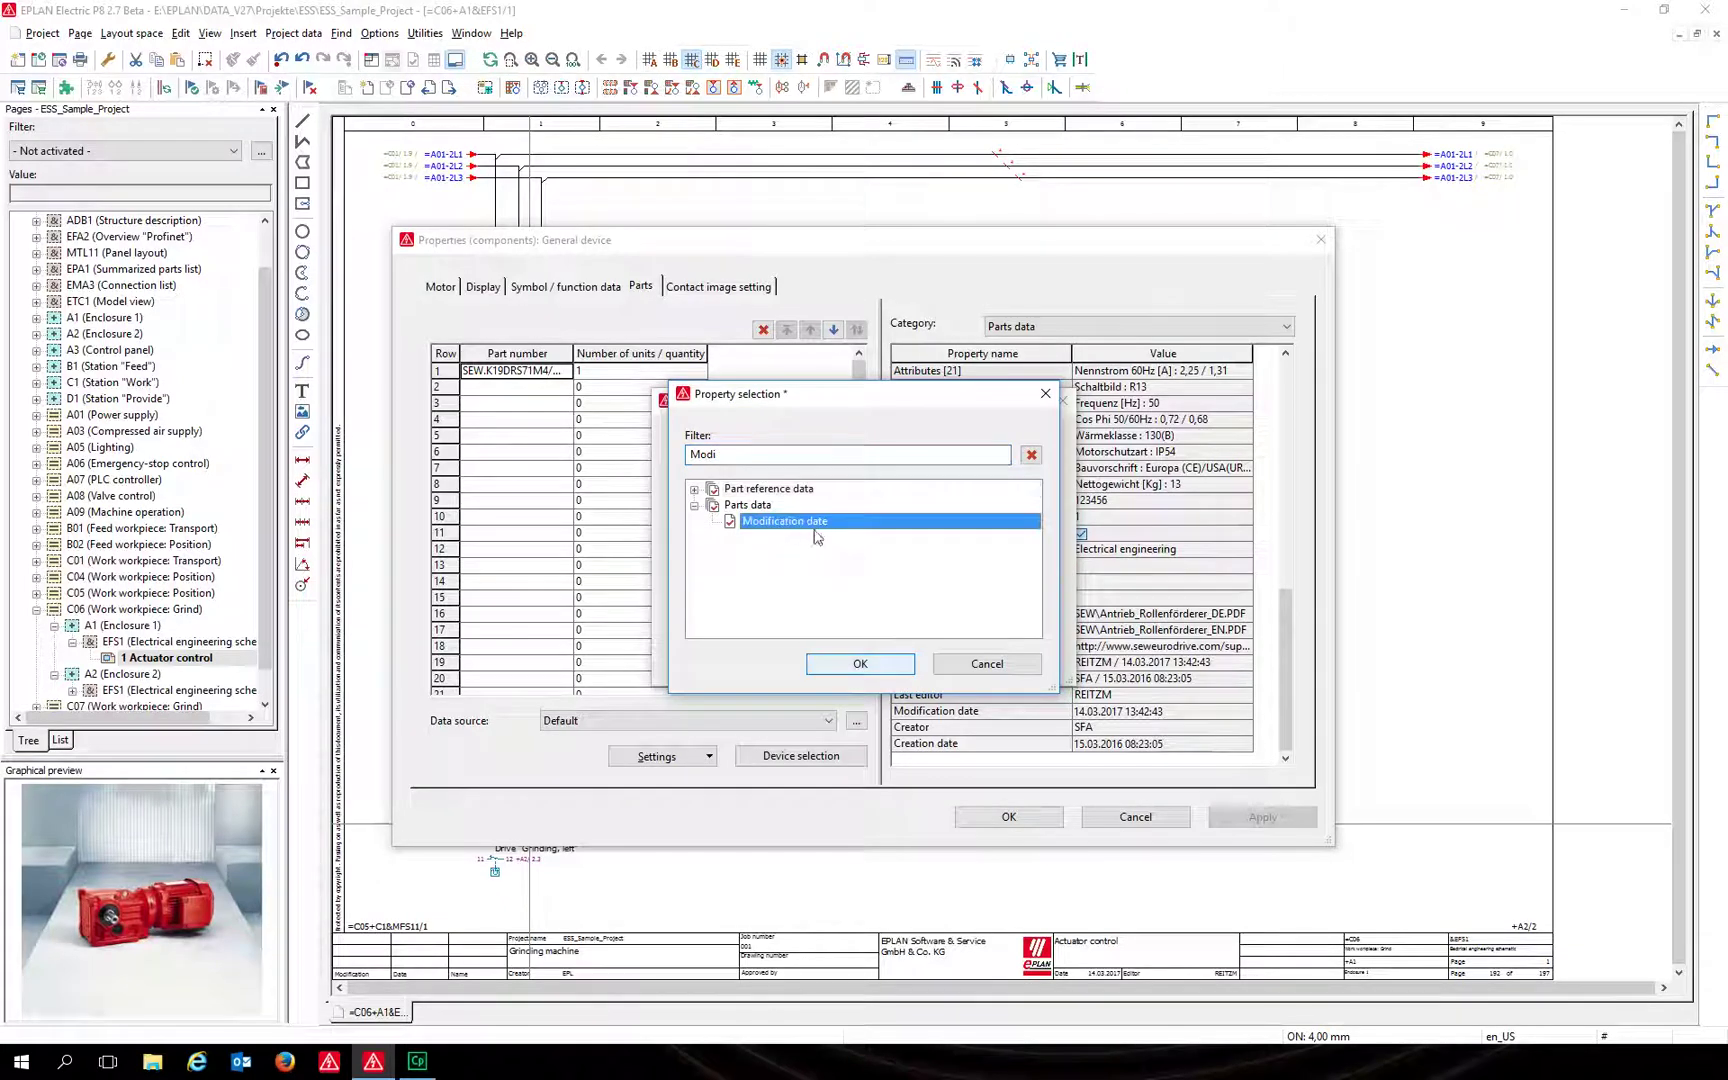
{"action": "left_click", "coordinate": [862, 665]}
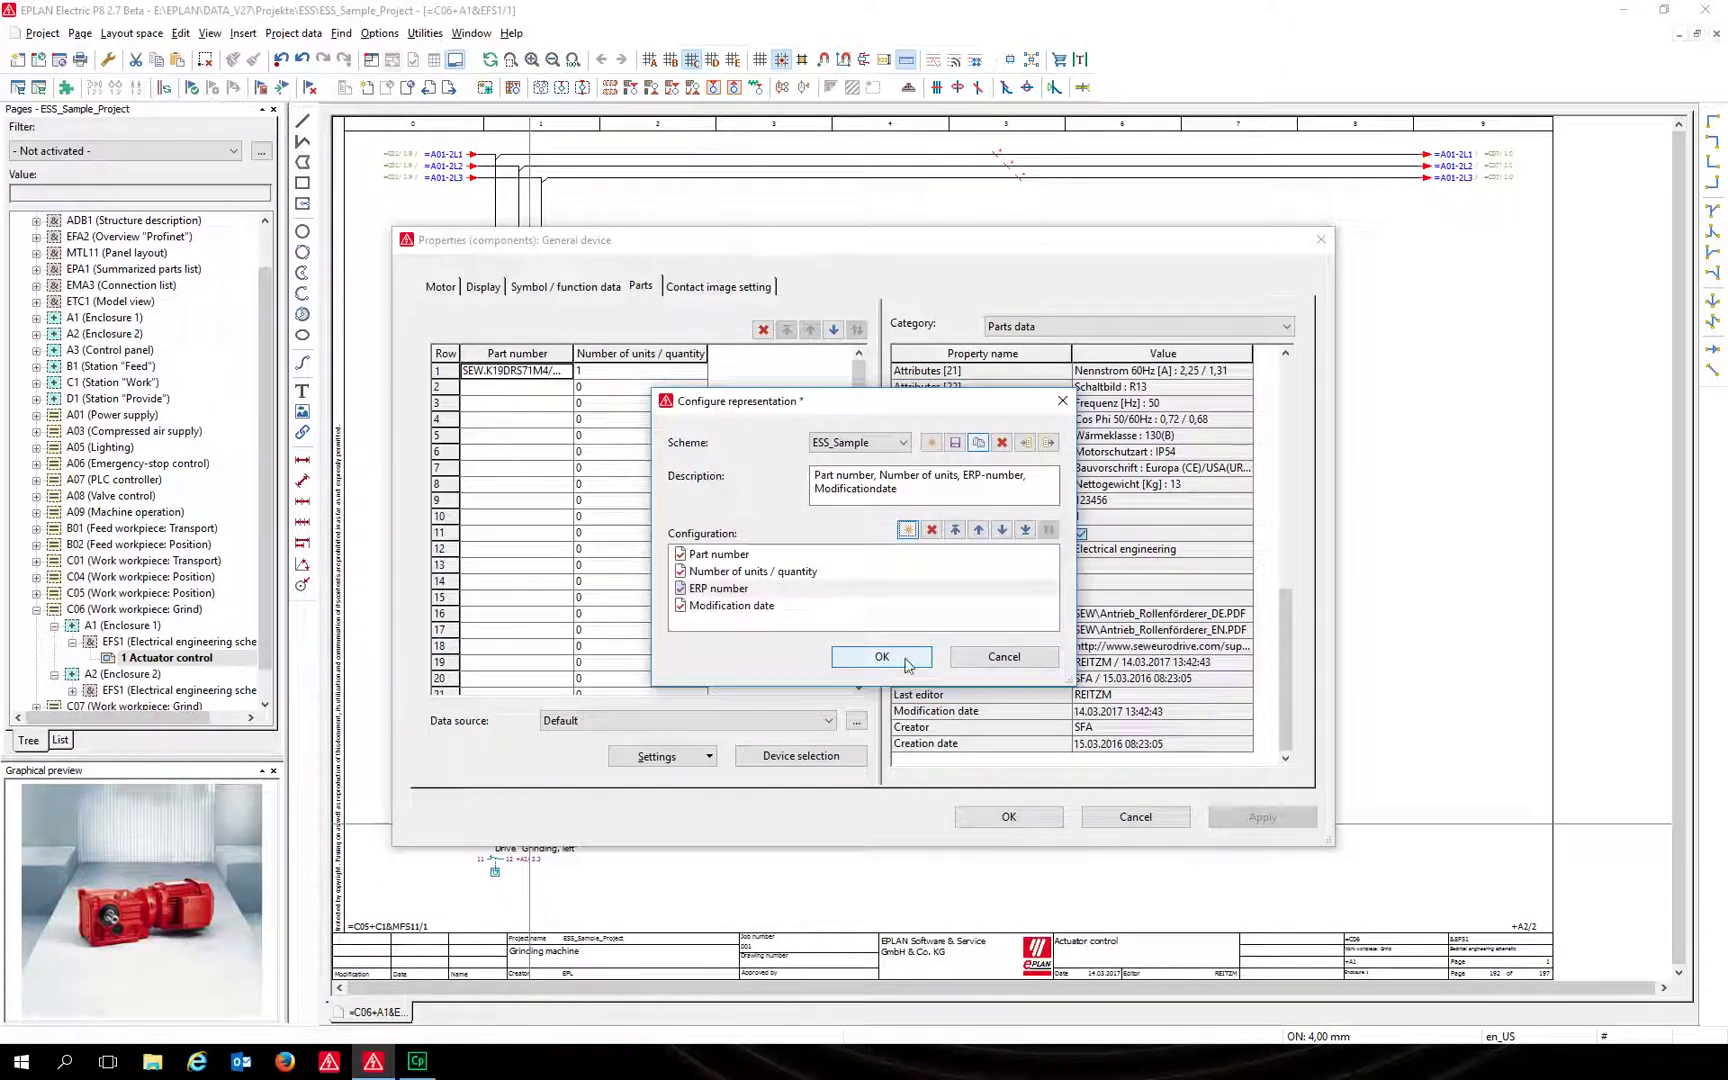
{"action": "left_click", "coordinate": [953, 444]}
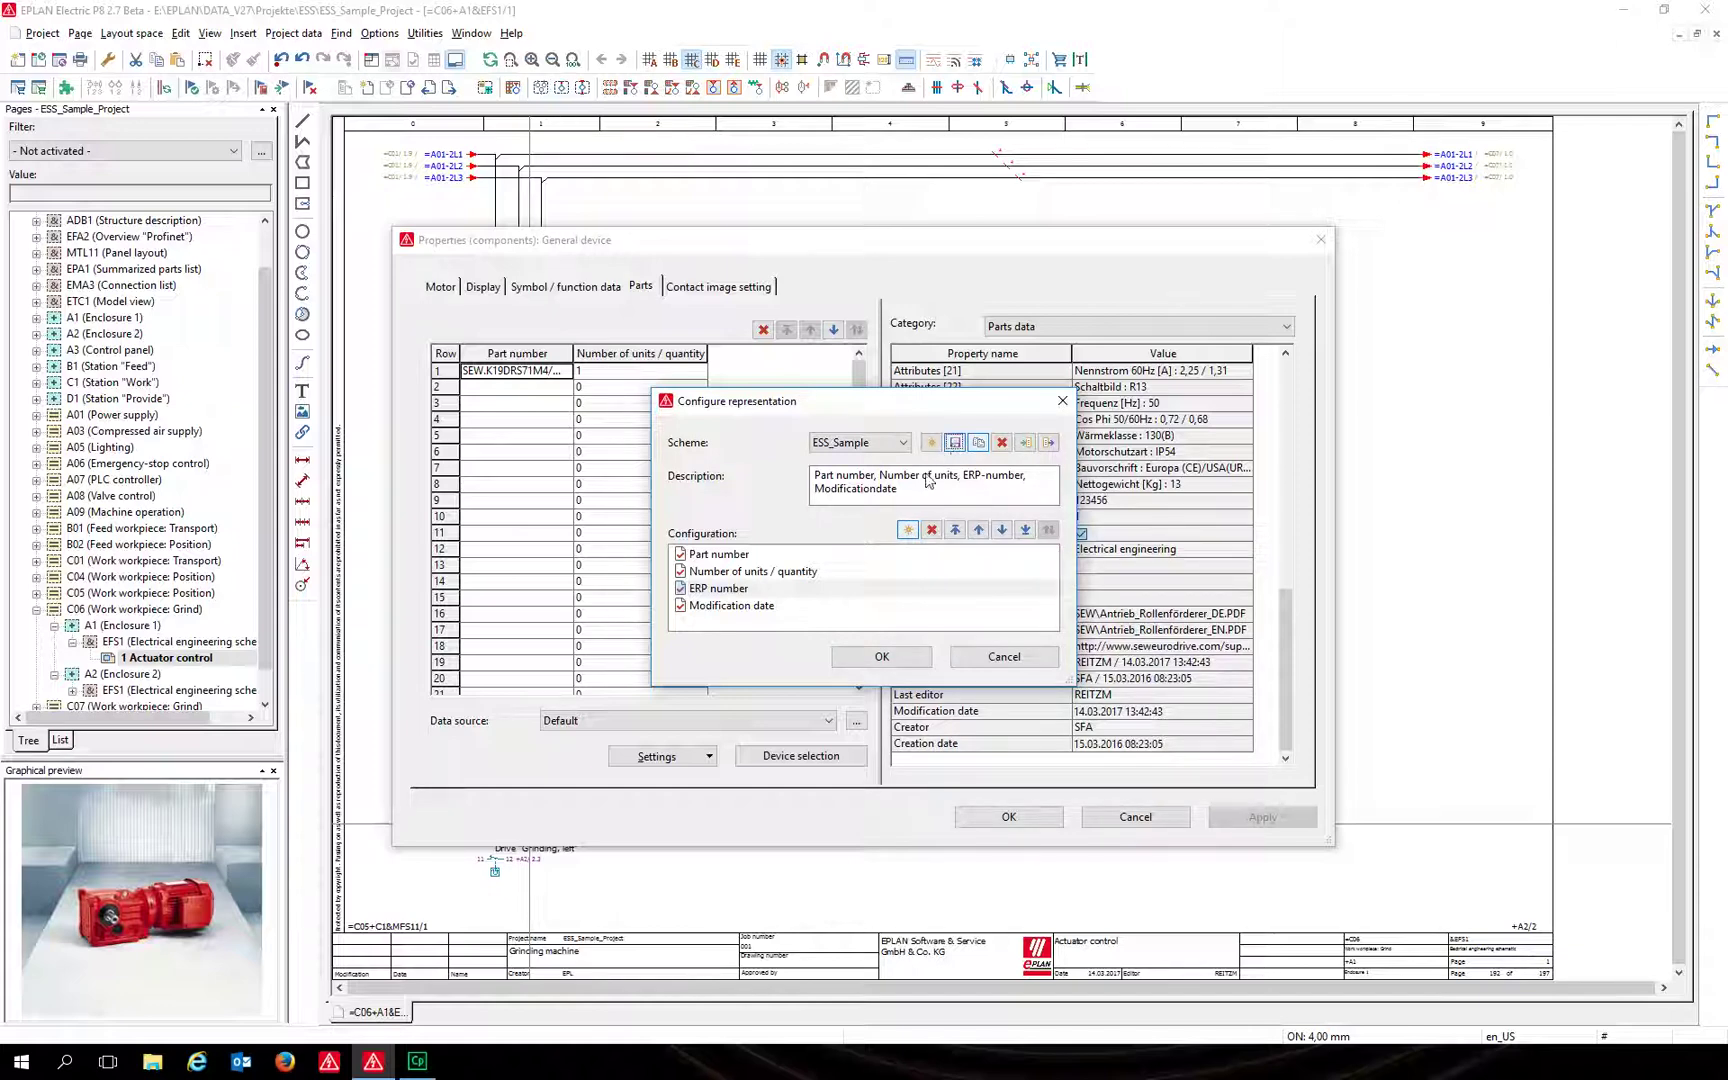
{"action": "left_click", "coordinate": [912, 656]}
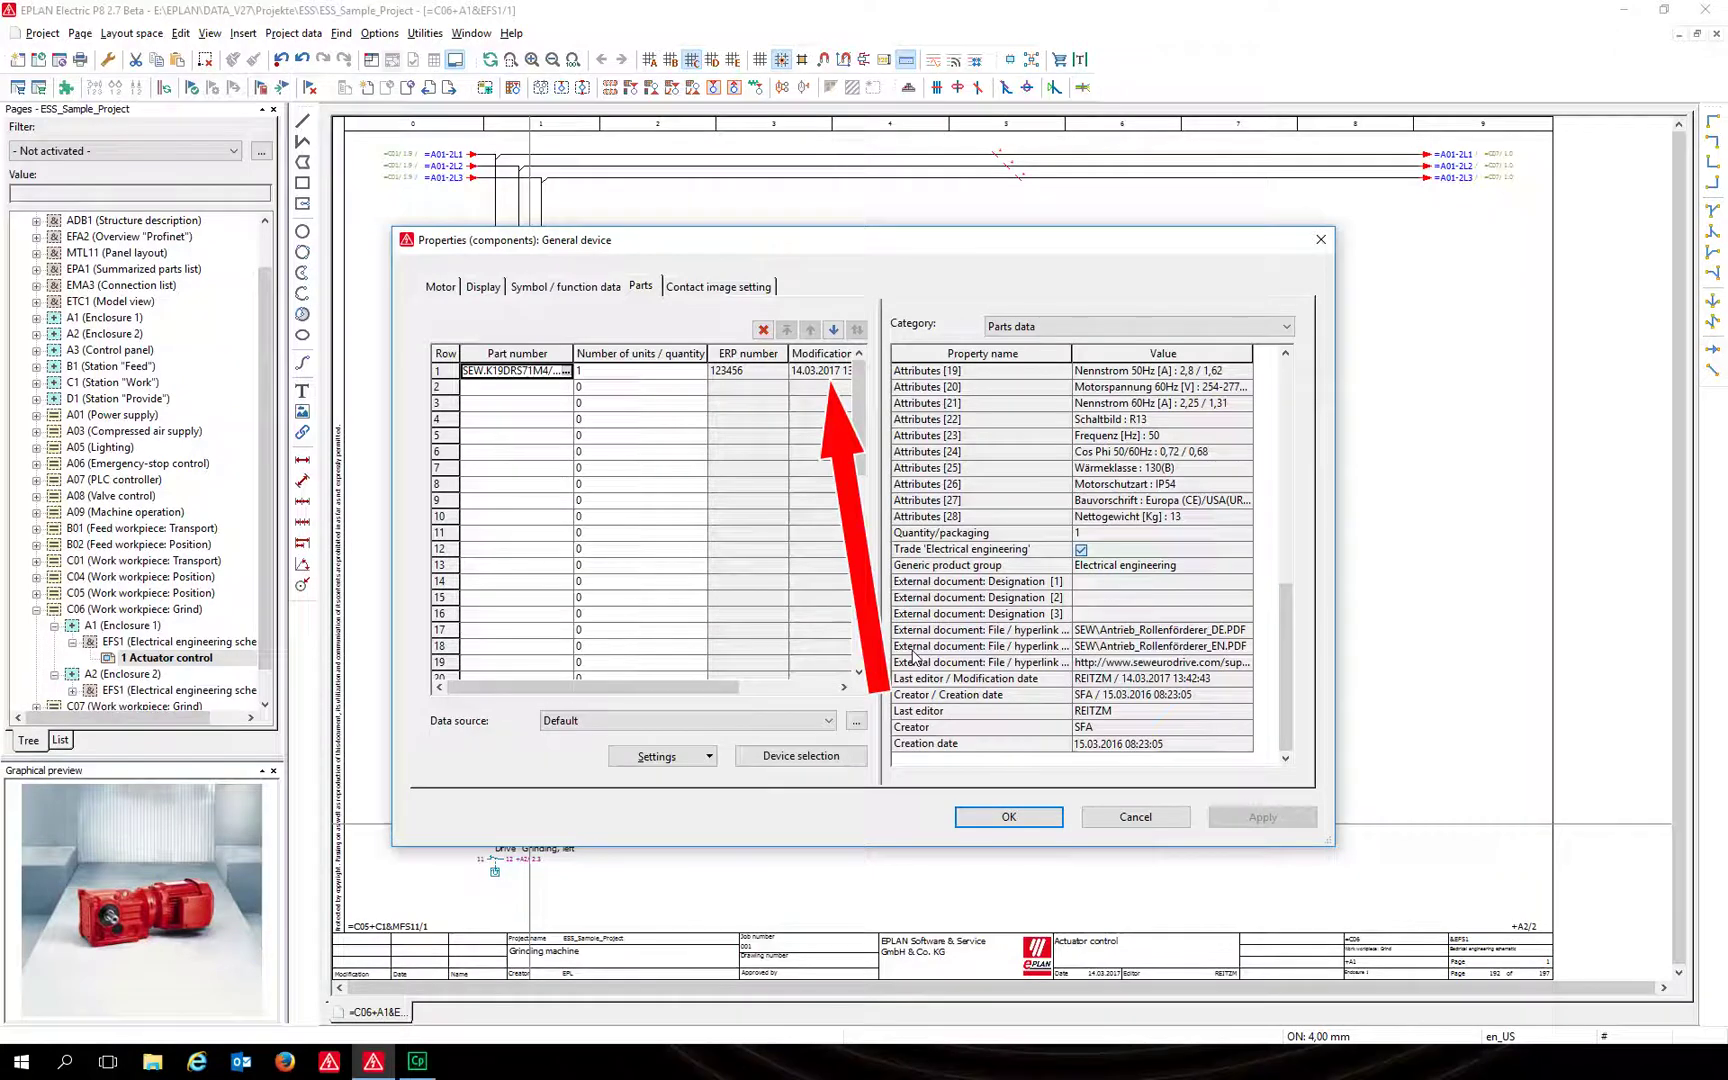
Replace the part assigned to the motor in row 1 with the SEW.DV112M4 three-phase motor.
{"action": "left_click", "coordinate": [566, 371]}
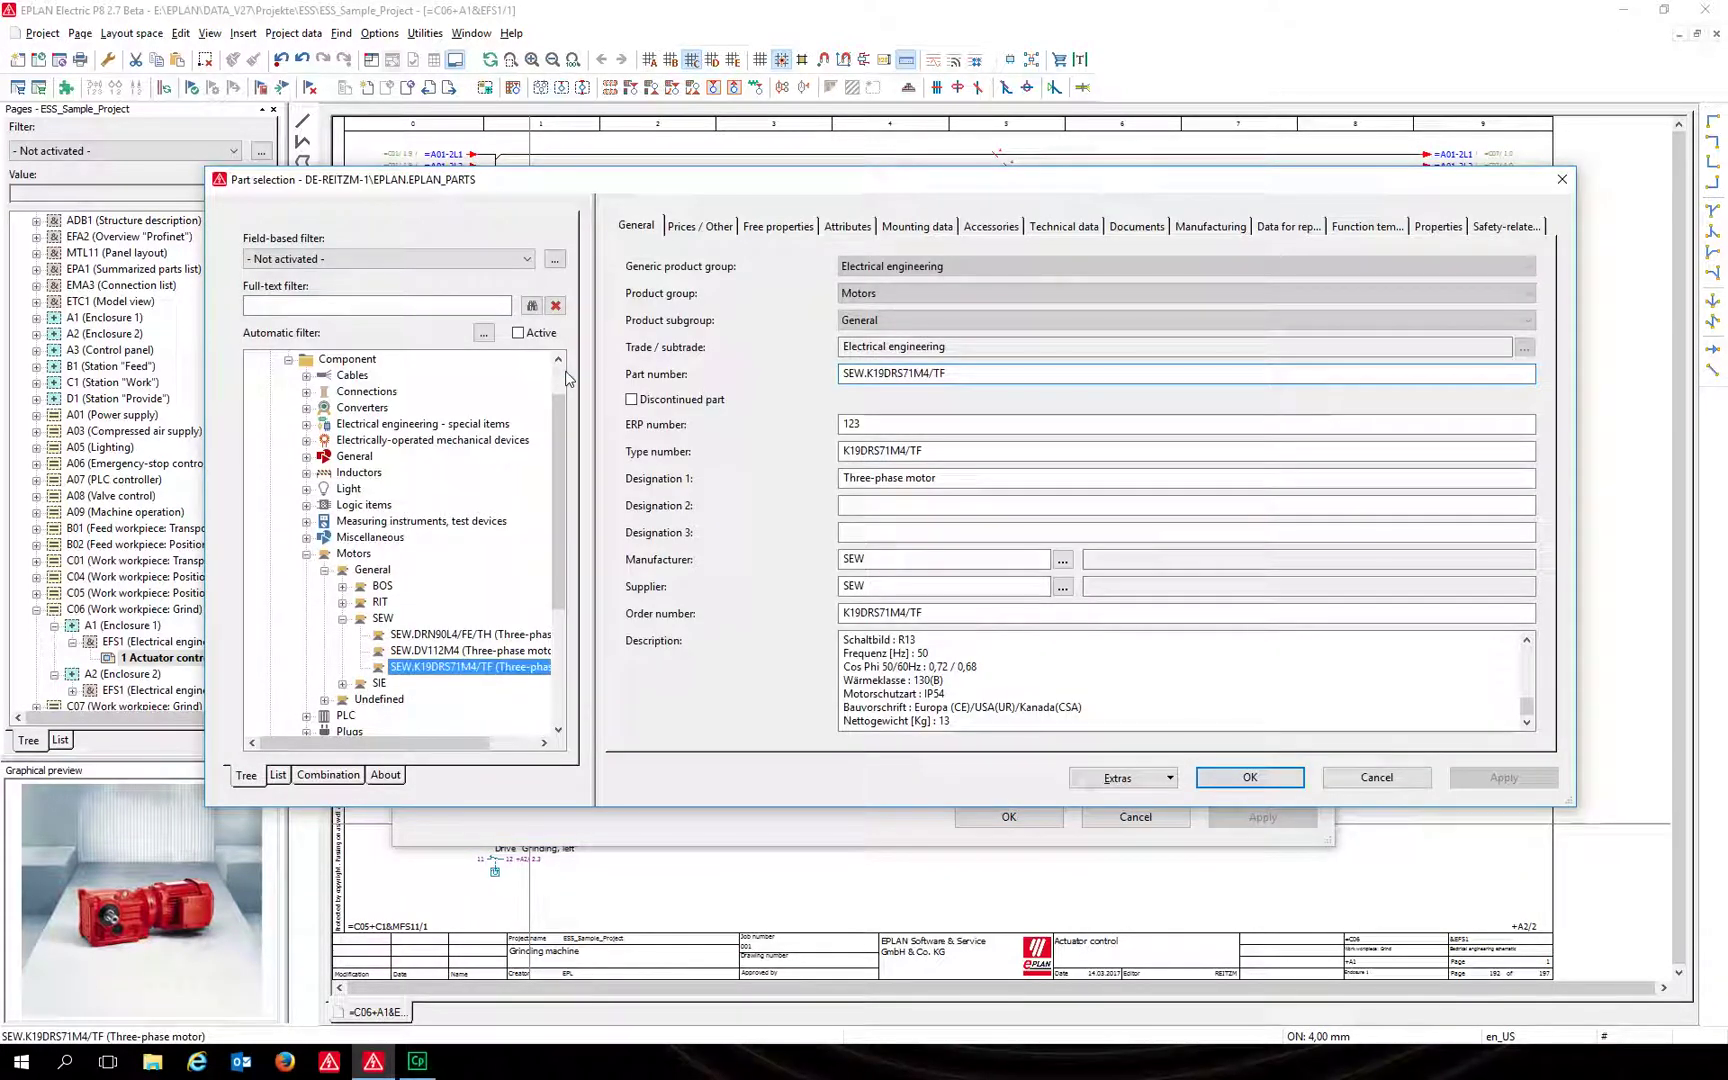
{"action": "left_click", "coordinate": [476, 652]}
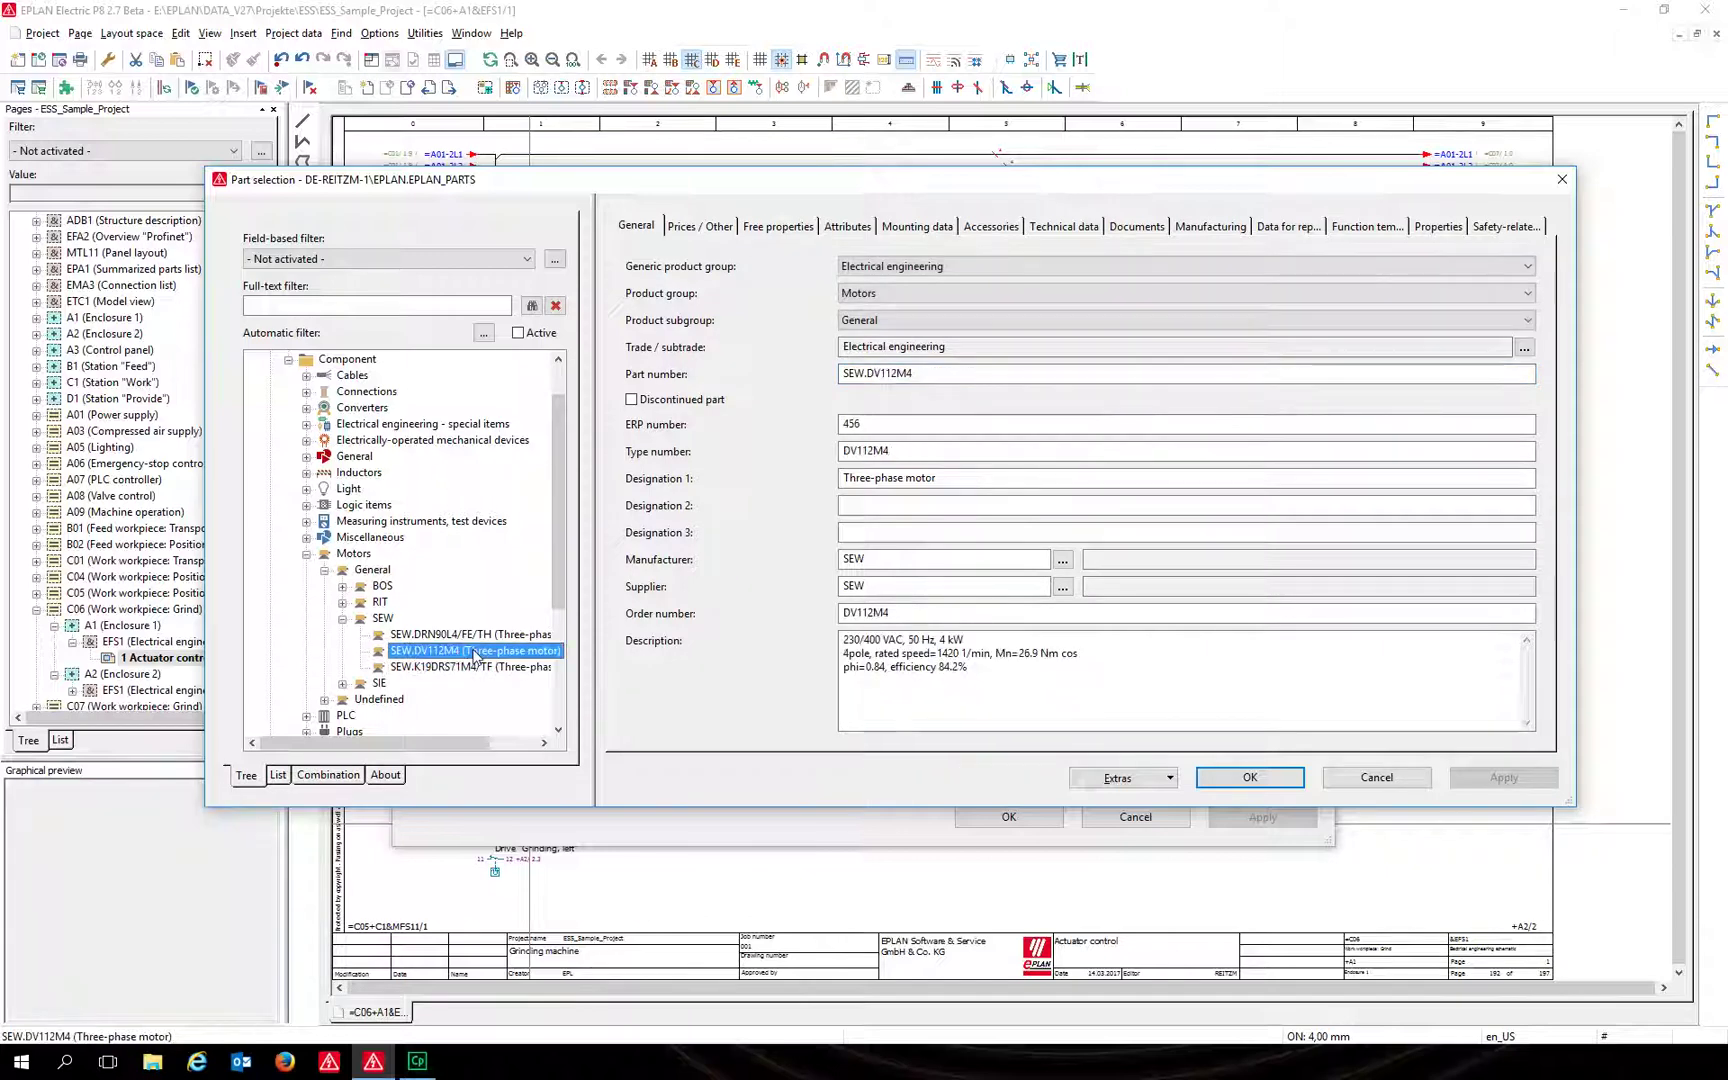
{"action": "left_click", "coordinate": [1236, 776]}
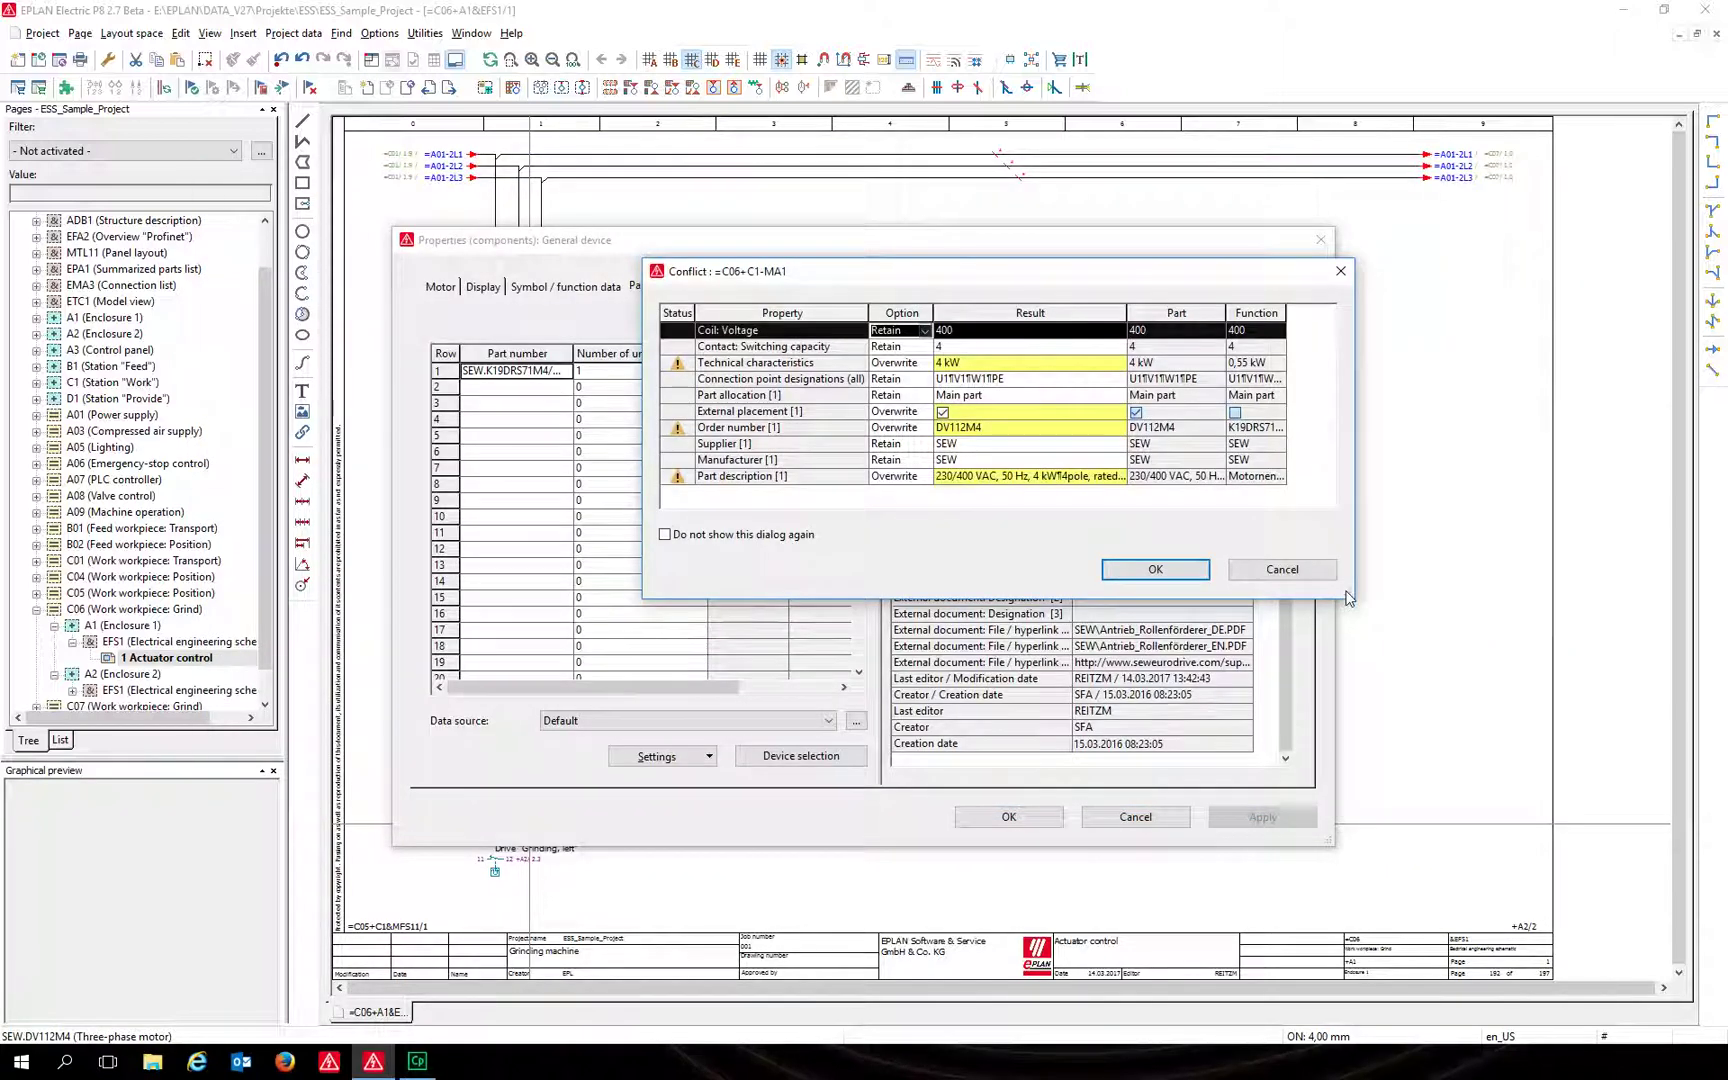